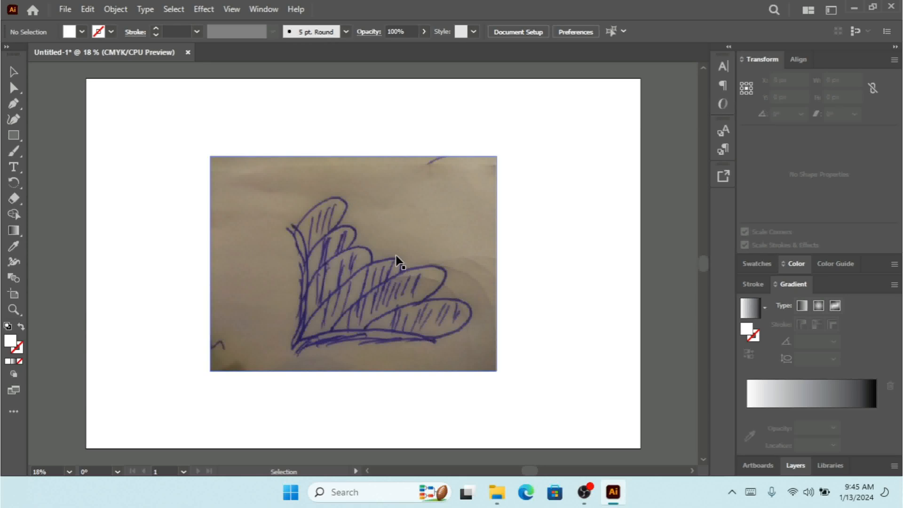
# - Dim the images on Layer 1, which holds the sketch photo, to 50% and add a new layer above it
pyautogui.click(350, 193)
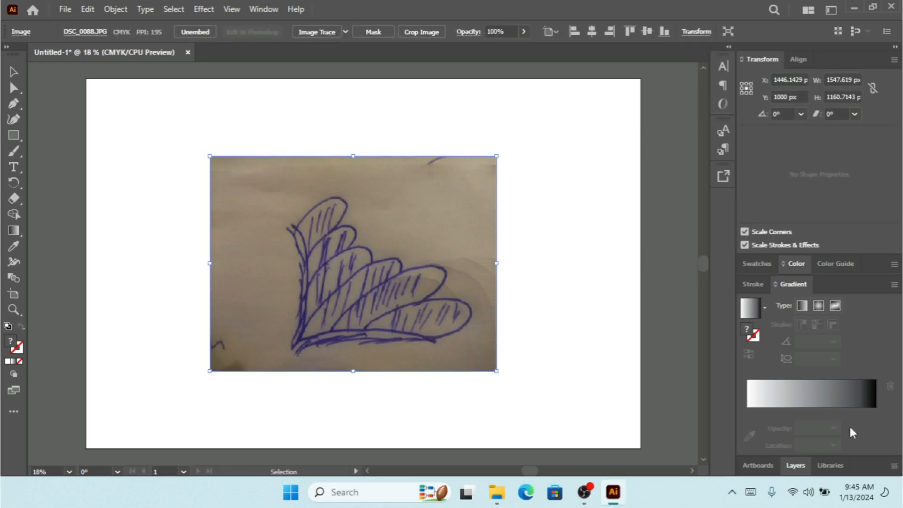
pyautogui.click(796, 465)
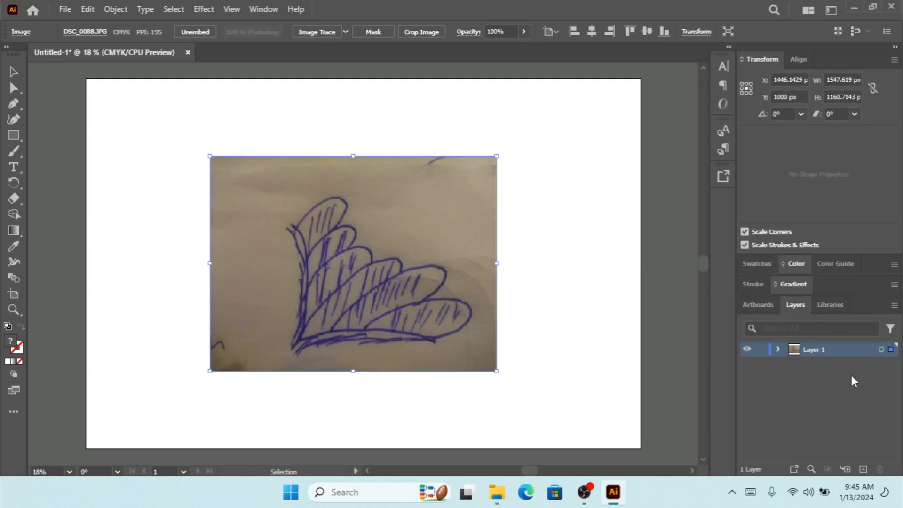
pyautogui.doubleClick(796, 351)
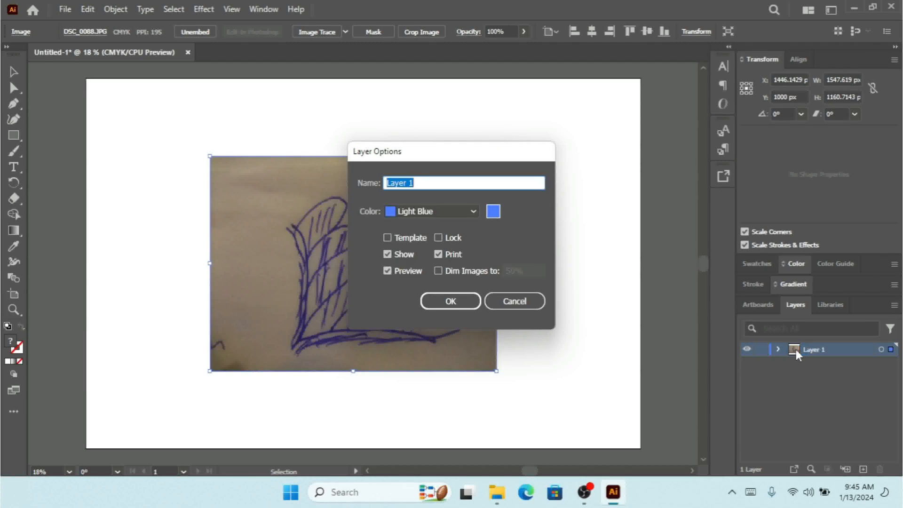
pyautogui.click(438, 271)
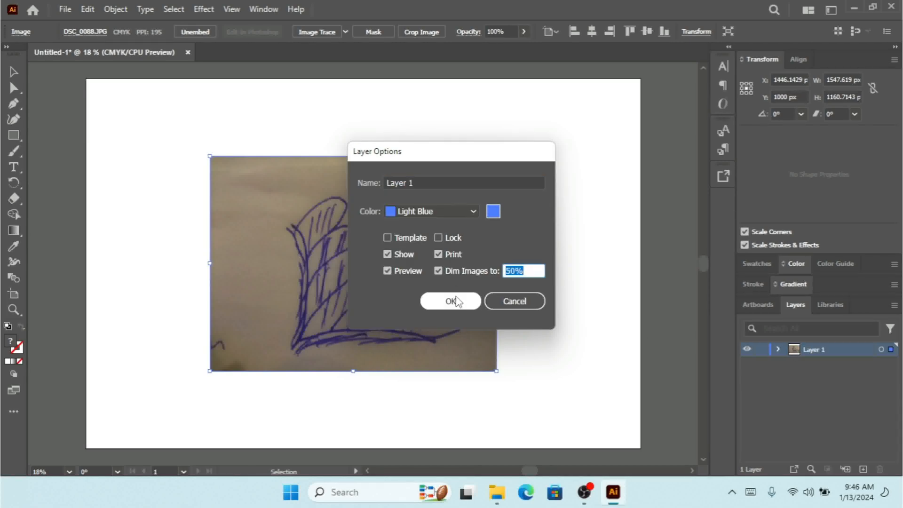
pyautogui.click(455, 300)
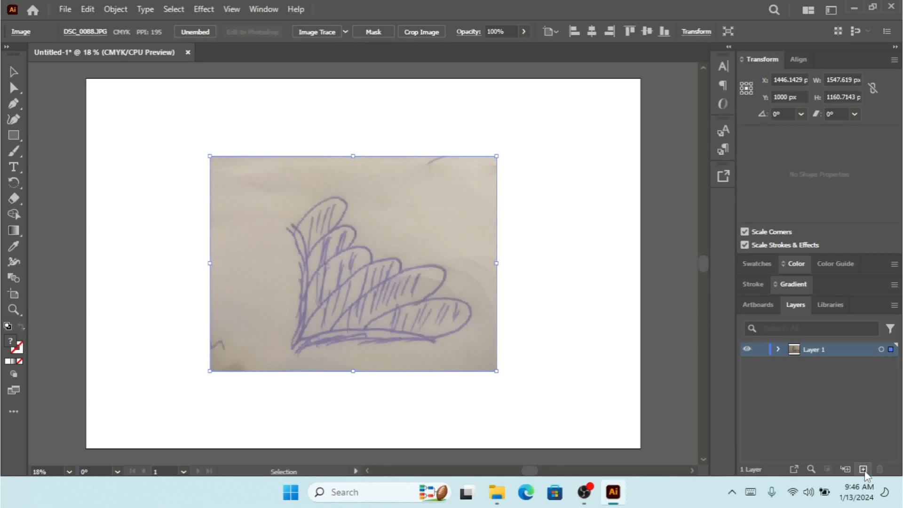
pyautogui.click(863, 469)
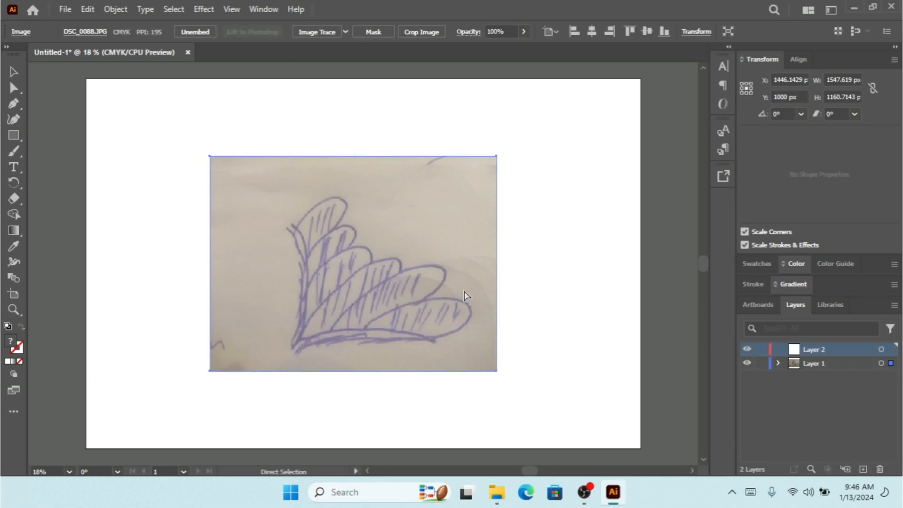
# - Trace the sketch's left and bottom stems with the Pen tool as one open curved L-shaped path, about 802 × 689 px
pyautogui.hotkey('ctrl', '+')
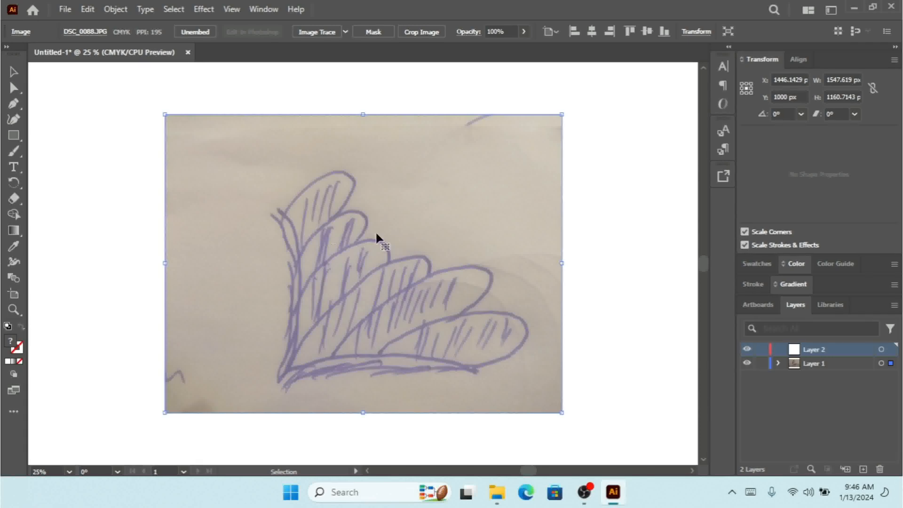
pyautogui.click(15, 104)
pyautogui.click(269, 200)
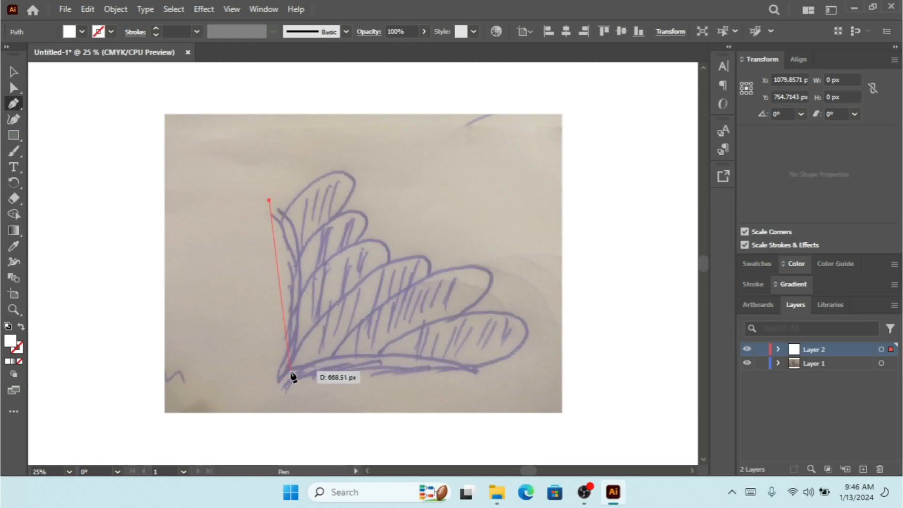
pyautogui.moveTo(281, 377); pyautogui.dragTo(245, 390)
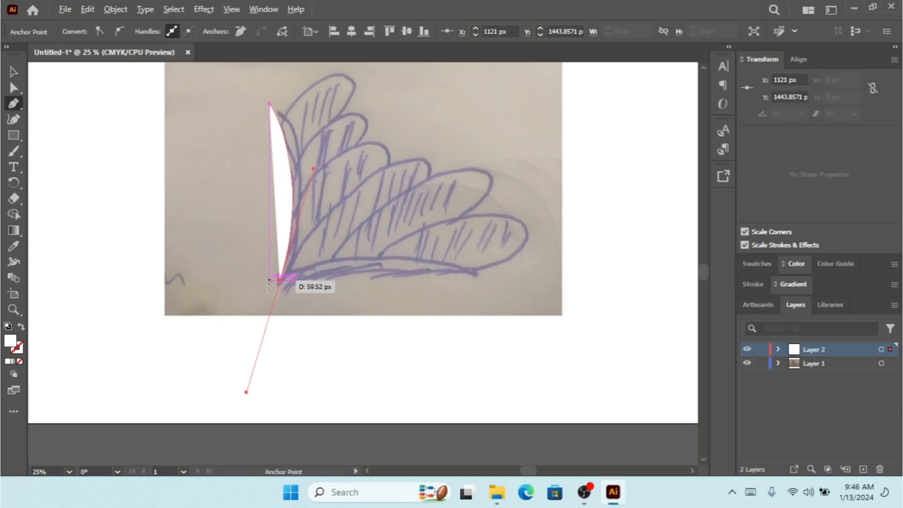
pyautogui.click(279, 281)
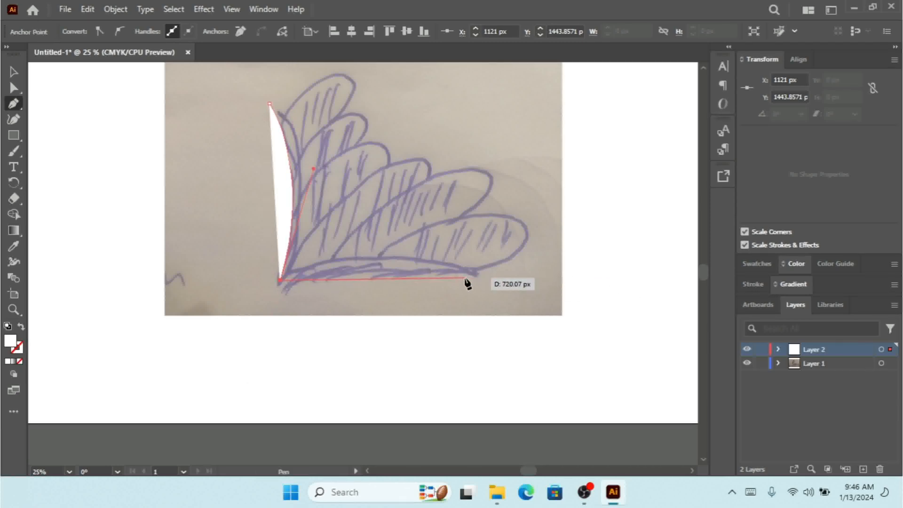
pyautogui.moveTo(476, 276); pyautogui.dragTo(584, 316)
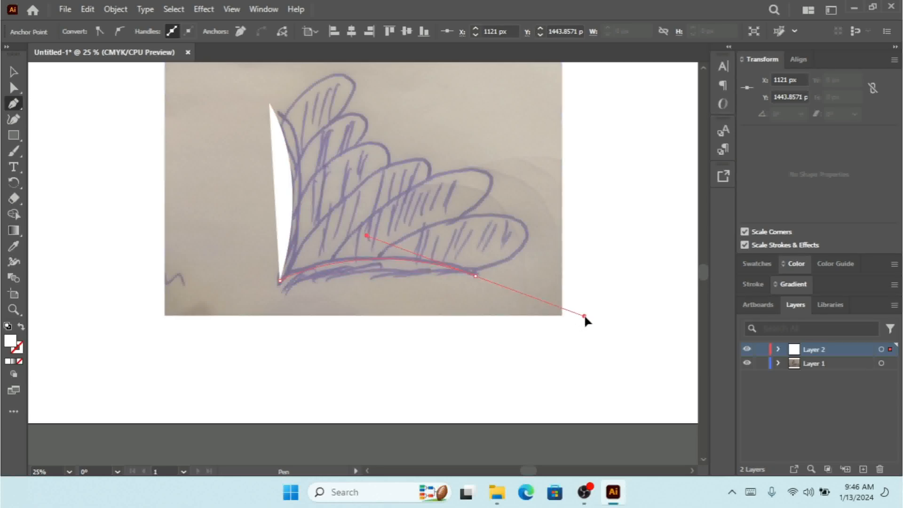
pyautogui.click(13, 72)
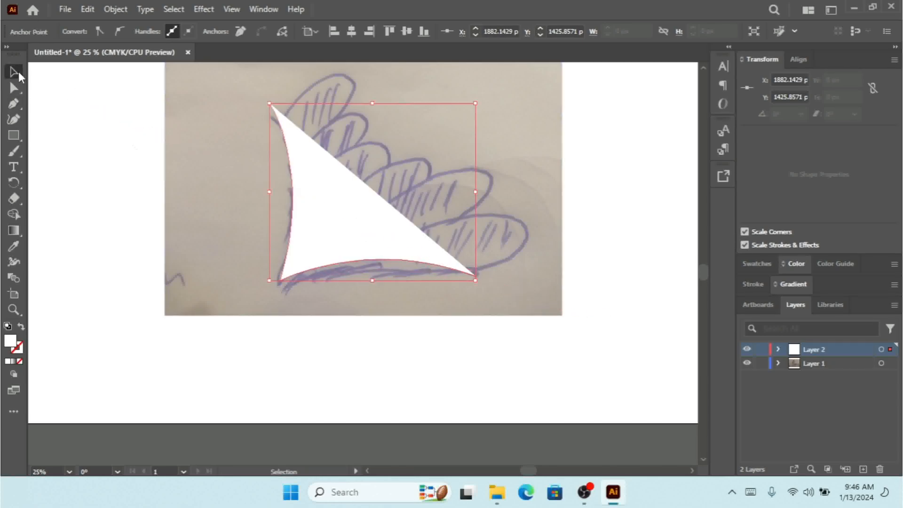
# - Remove the fill from the L-shaped stem path and give it a 4 pt black stroke
pyautogui.click(287, 196)
pyautogui.click(329, 193)
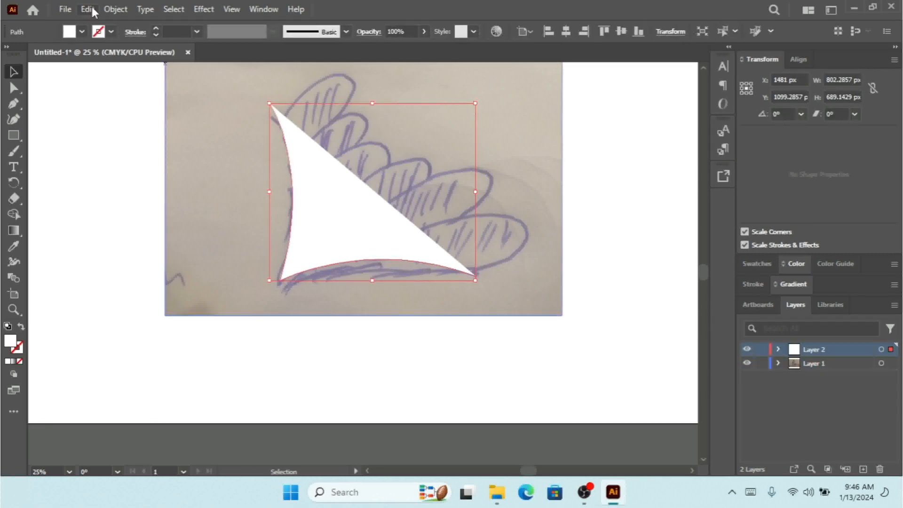
pyautogui.click(82, 31)
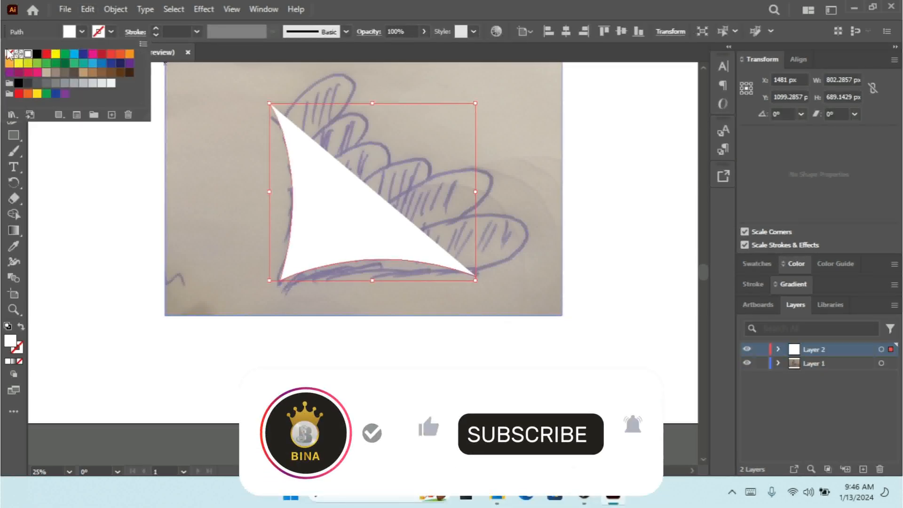
pyautogui.click(9, 54)
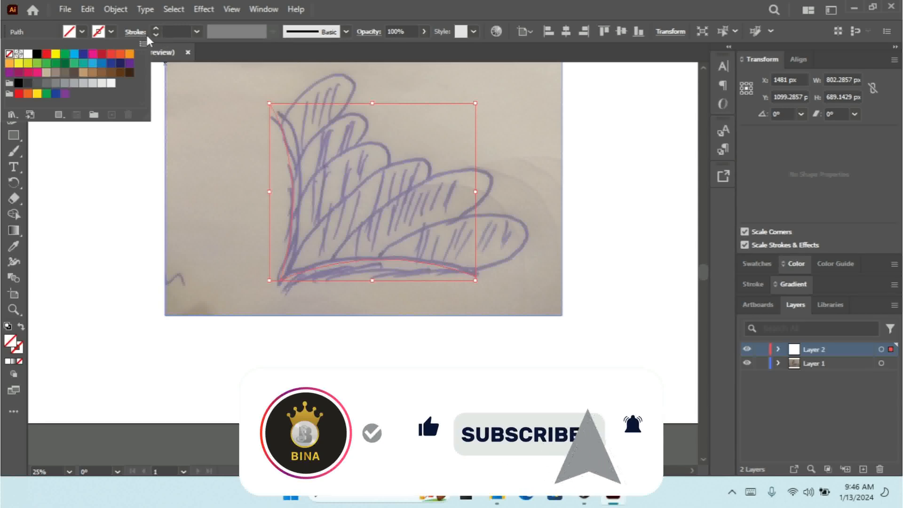
pyautogui.click(156, 34)
pyautogui.click(156, 30)
pyautogui.click(156, 30)
pyautogui.click(156, 30)
pyautogui.click(156, 31)
pyautogui.click(156, 30)
pyautogui.click(155, 30)
pyautogui.click(156, 30)
# - Apply the 15 pt. Round brush to the stem path and set its stroke weight to 4 pt
pyautogui.click(219, 32)
pyautogui.click(294, 32)
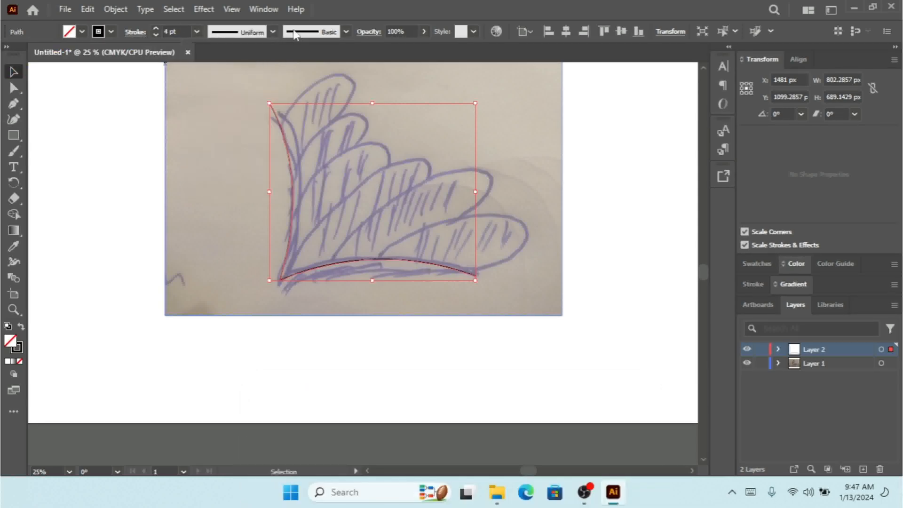
pyautogui.click(296, 32)
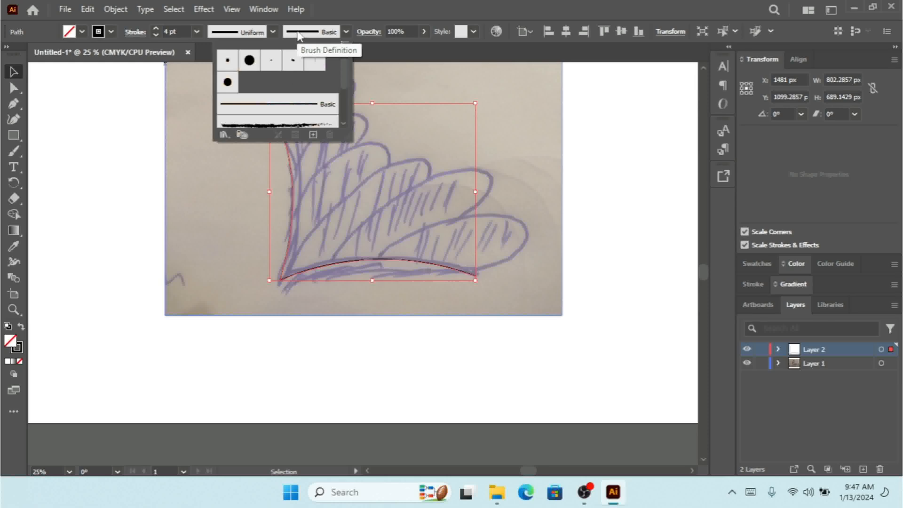
pyautogui.click(249, 60)
pyautogui.click(157, 28)
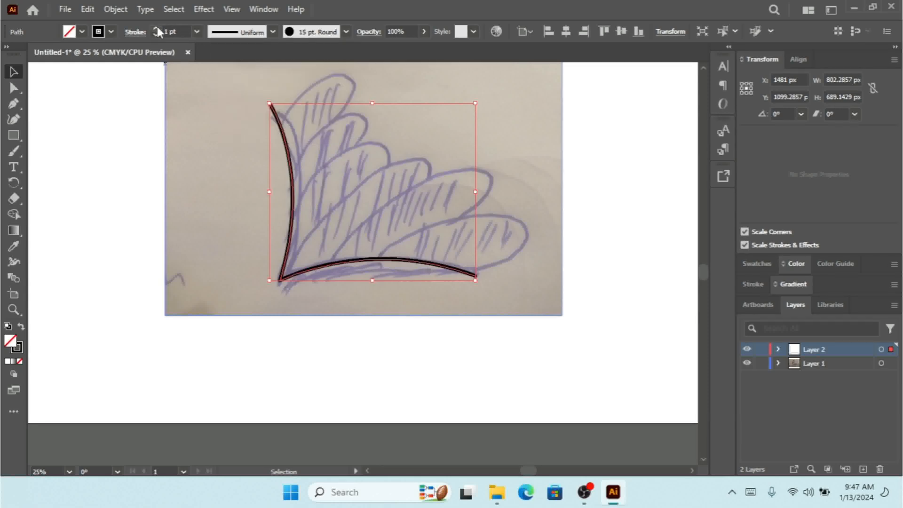
pyautogui.click(156, 28)
pyautogui.click(157, 28)
pyautogui.click(156, 28)
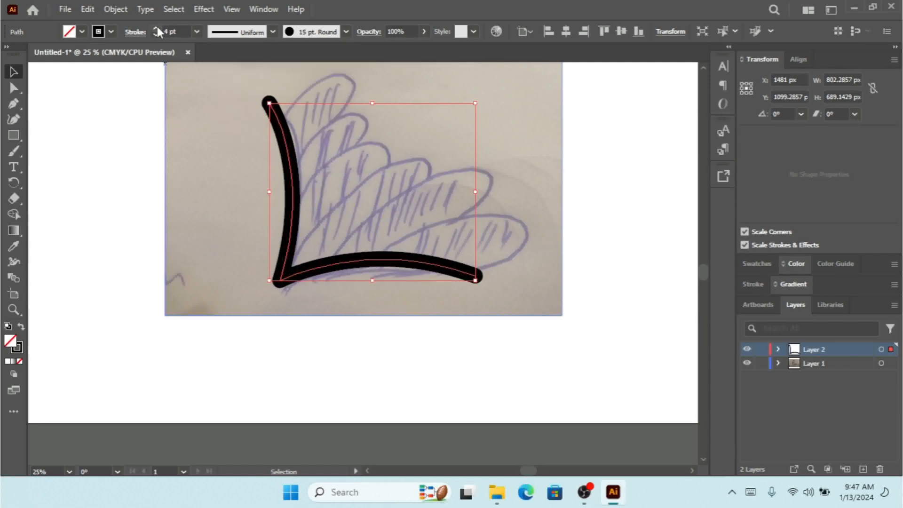
pyautogui.click(560, 231)
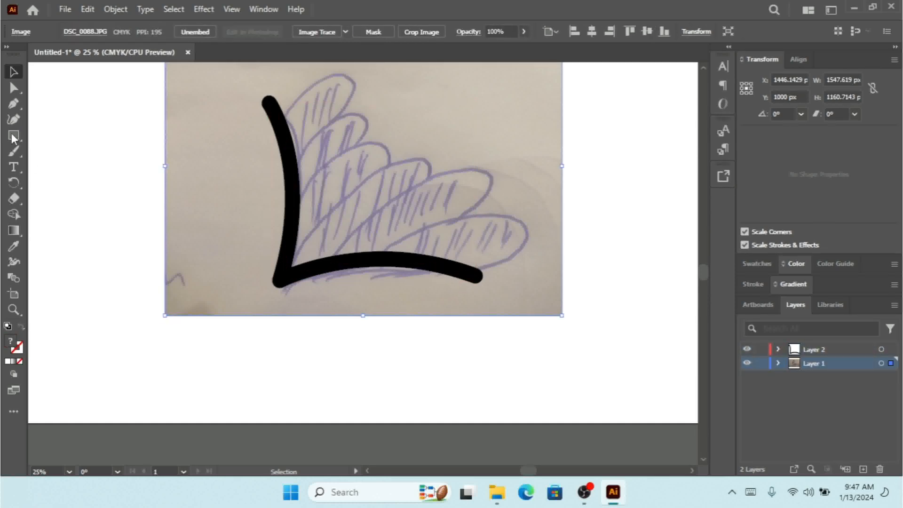
# - Trace the middle feather from the stem corner around its rounded tip with the Pen tool, about 543 × 414 px
pyautogui.click(13, 103)
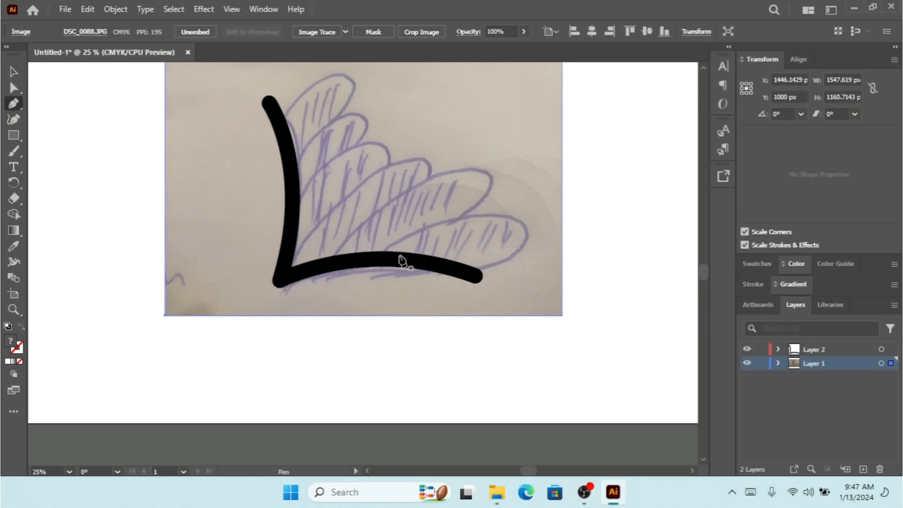
pyautogui.click(288, 264)
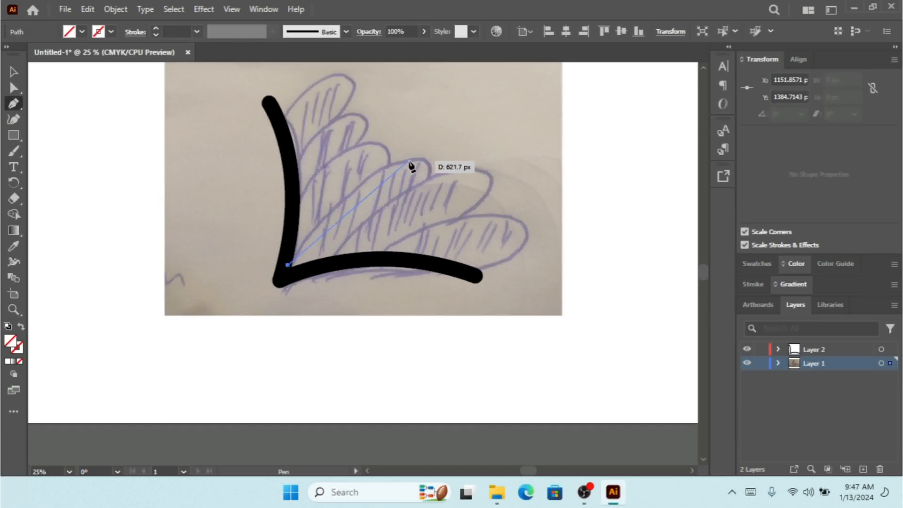
pyautogui.moveTo(415, 161); pyautogui.dragTo(482, 149)
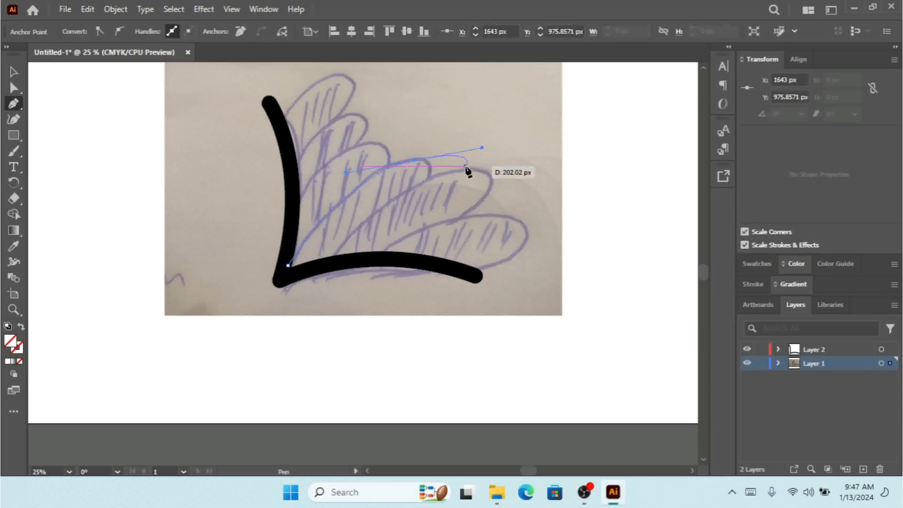
pyautogui.click(415, 164)
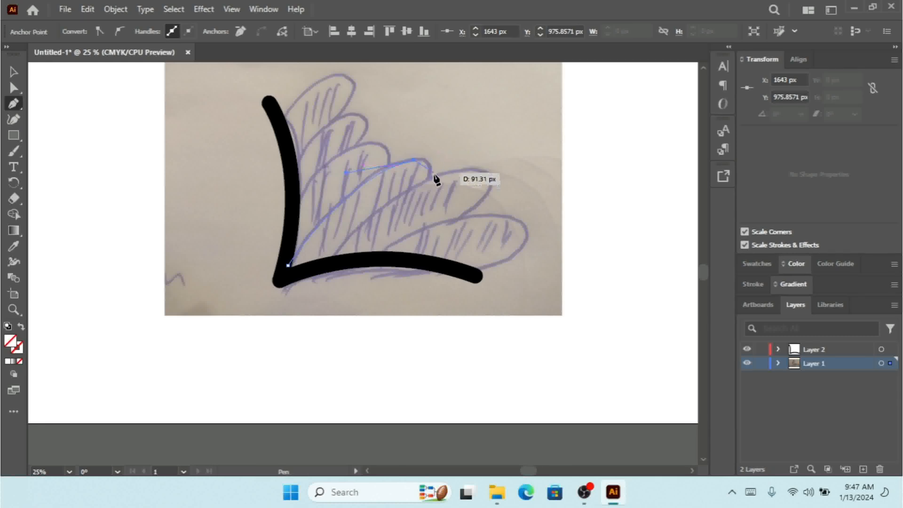
pyautogui.moveTo(427, 178); pyautogui.dragTo(428, 190)
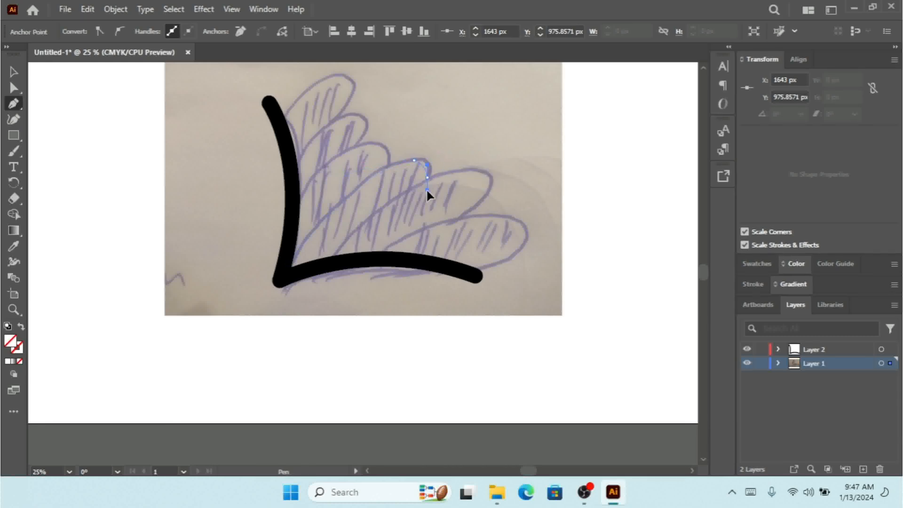
pyautogui.click(319, 266)
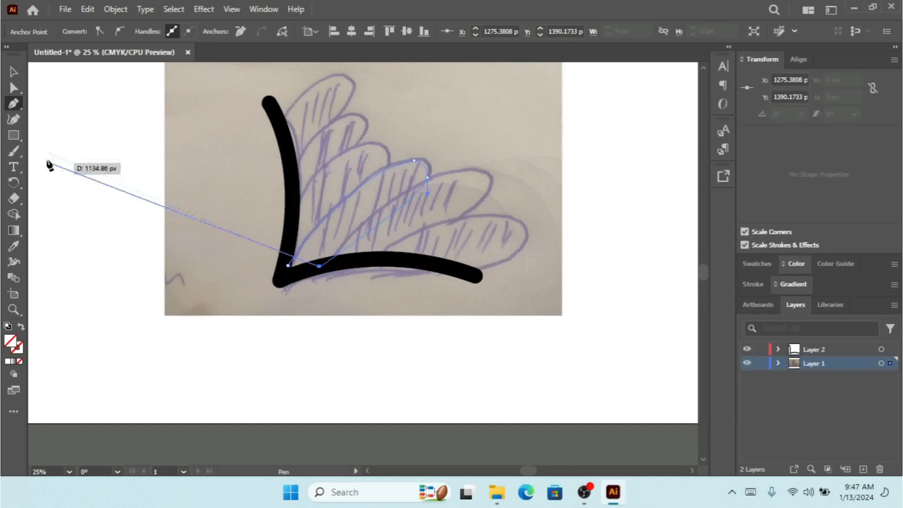
pyautogui.click(14, 72)
pyautogui.click(501, 202)
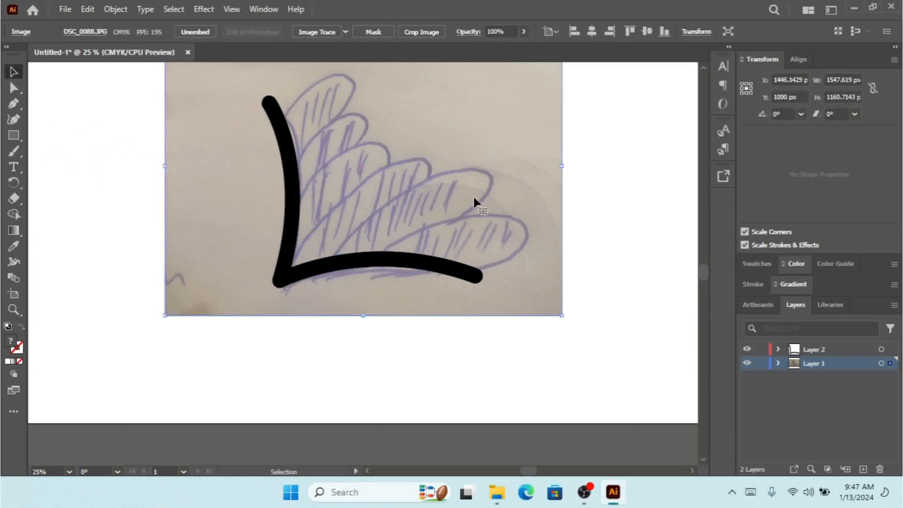
# - Fill the traced middle feather with black and deselect it
pyautogui.click(399, 163)
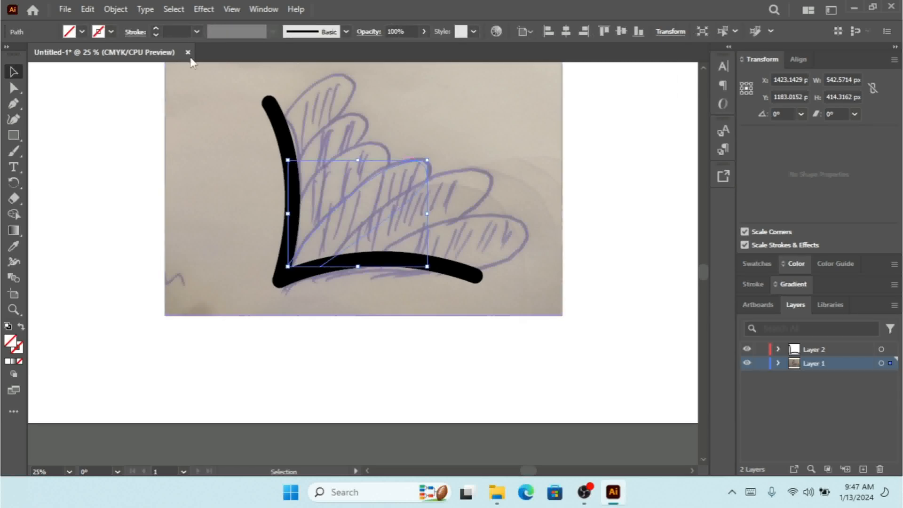
pyautogui.click(85, 32)
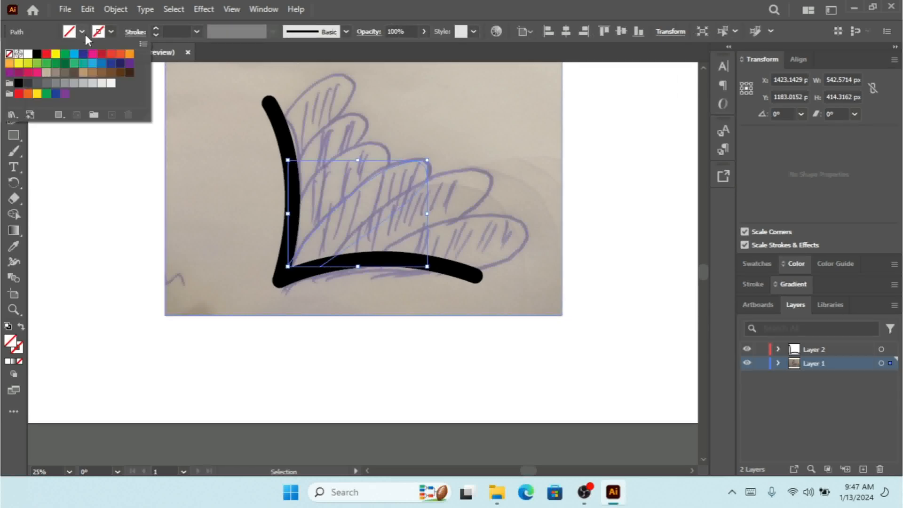
pyautogui.click(37, 54)
pyautogui.click(588, 205)
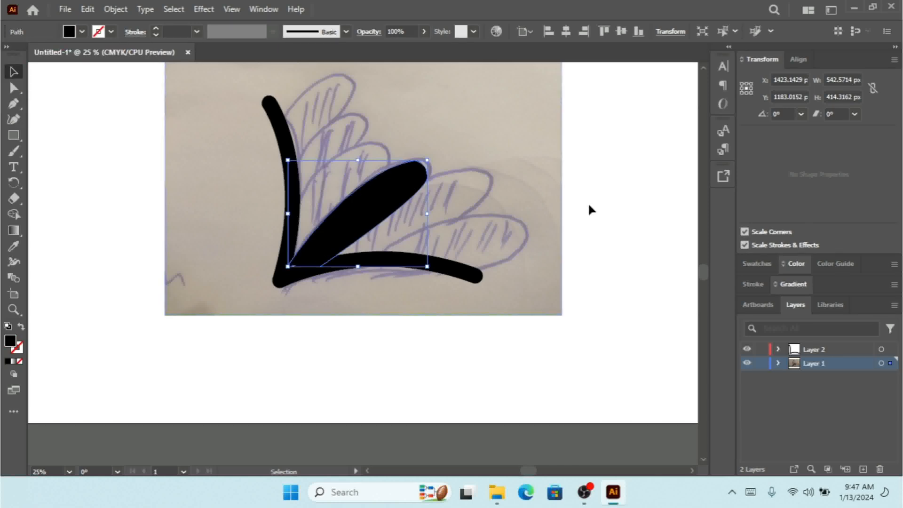
pyautogui.click(588, 205)
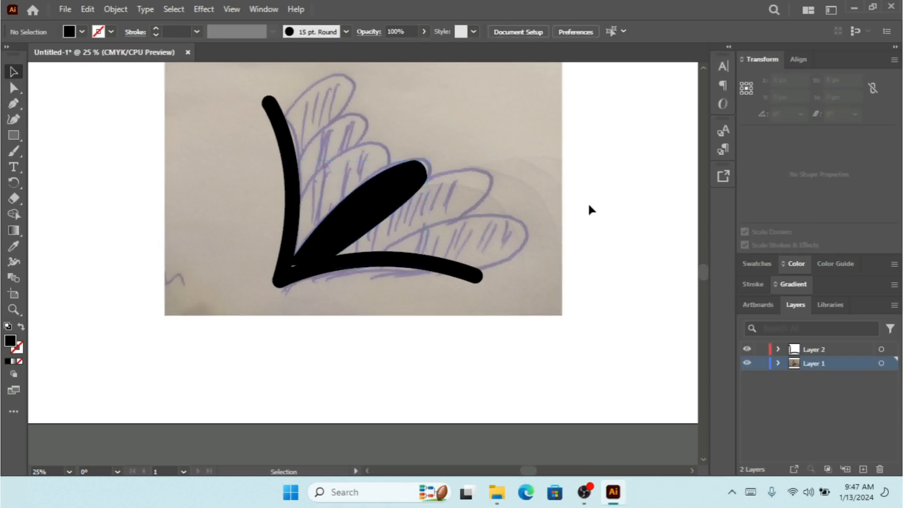
# - Duplicate the black feather onto the sketched feather to its right, rotate it to about 352° and resize it to about 656 × 401 px
pyautogui.click(396, 195)
pyautogui.keyDown('alt'); pyautogui.moveTo(396, 195); pyautogui.dragTo(441, 188); pyautogui.keyUp('alt')
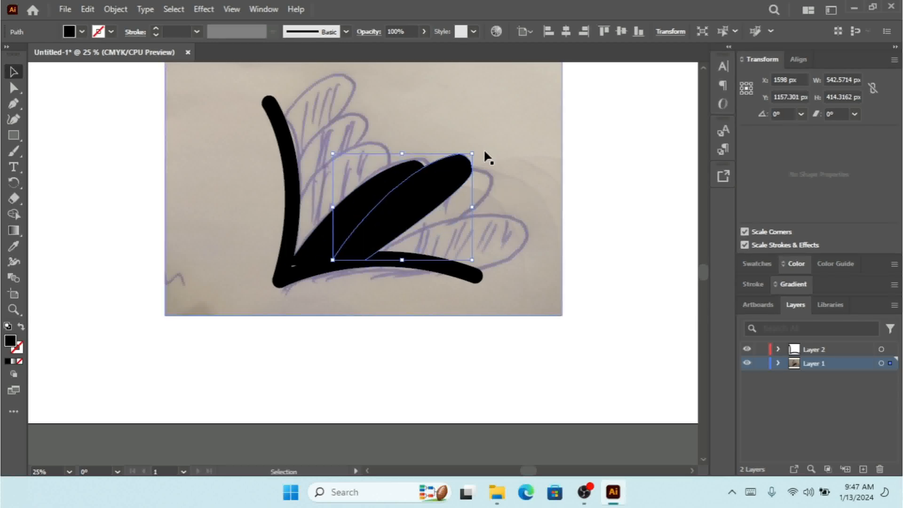
pyautogui.moveTo(480, 150); pyautogui.dragTo(490, 158)
pyautogui.moveTo(428, 196); pyautogui.dragTo(444, 206)
pyautogui.moveTo(474, 275); pyautogui.dragTo(489, 280)
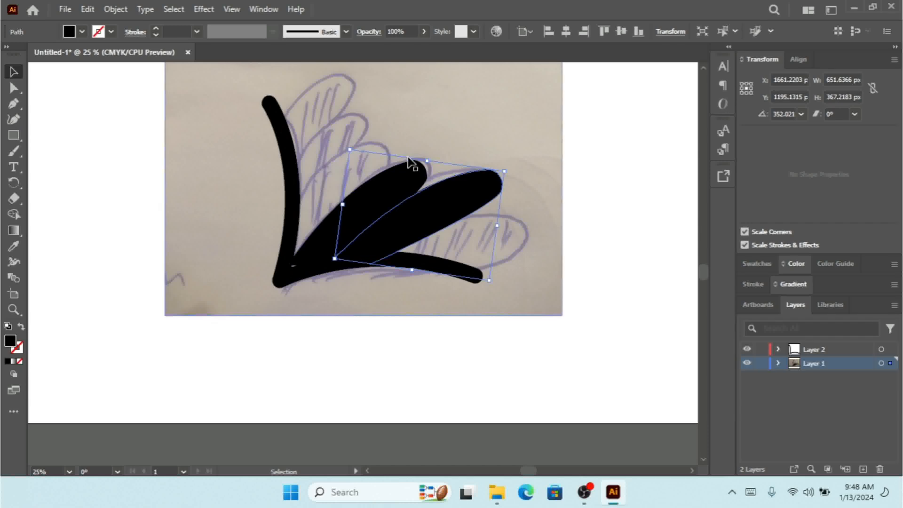
pyautogui.moveTo(427, 160); pyautogui.dragTo(428, 151)
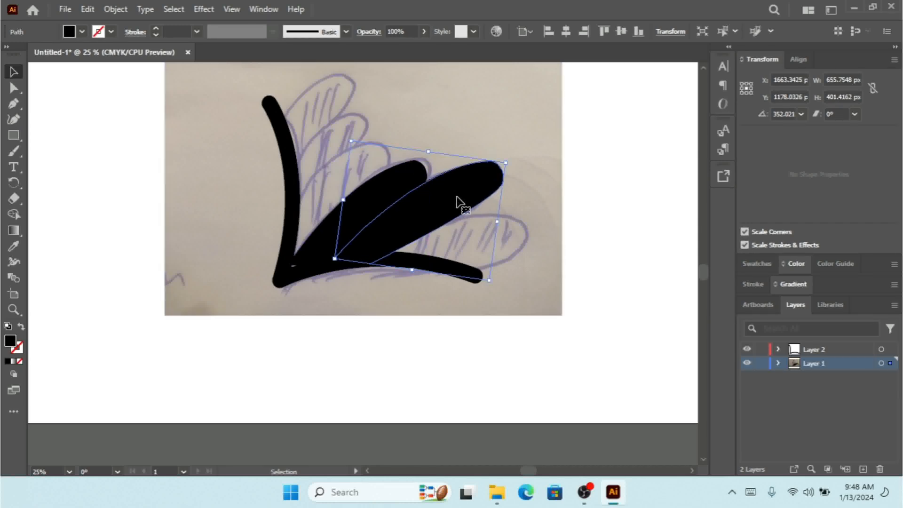
# - Duplicate the black feather onto the left side of the middle feather, rotating the copy to about 2.7° and about 589 × 482 px
pyautogui.moveTo(457, 198); pyautogui.dragTo(354, 181)
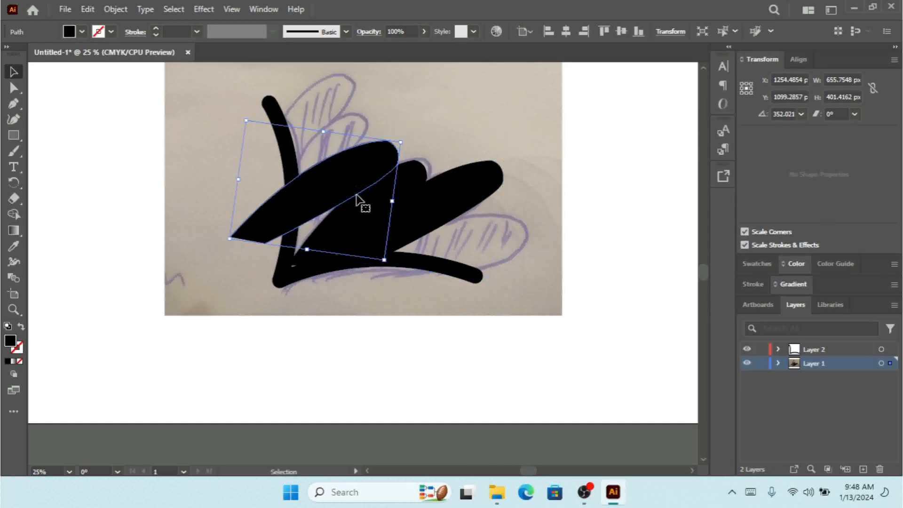
pyautogui.moveTo(390, 264); pyautogui.dragTo(418, 245)
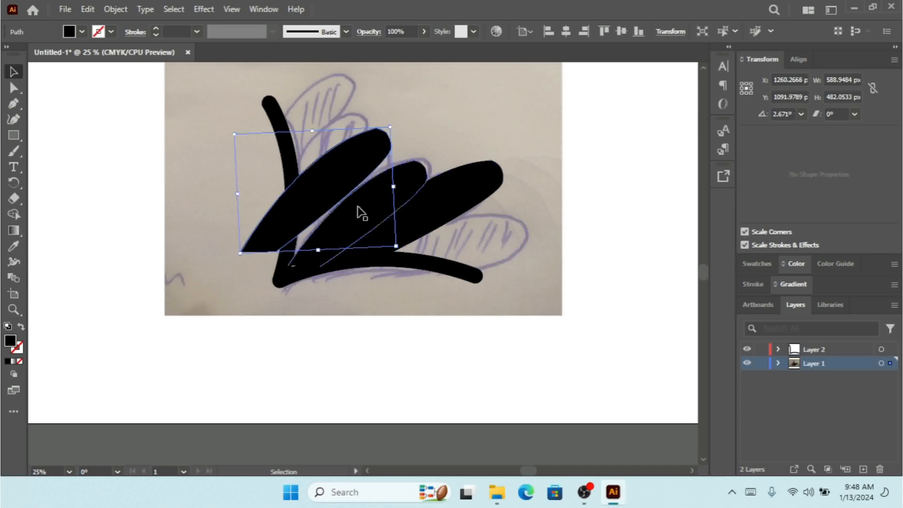
pyautogui.moveTo(349, 191); pyautogui.dragTo(374, 187)
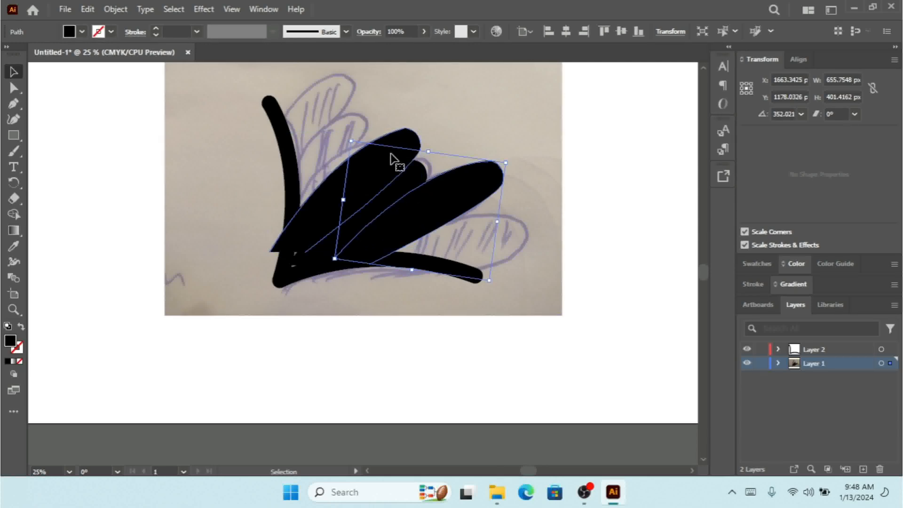
# - Add a stroke to the duplicated feather and color it red, keeping the black fill
pyautogui.click(75, 32)
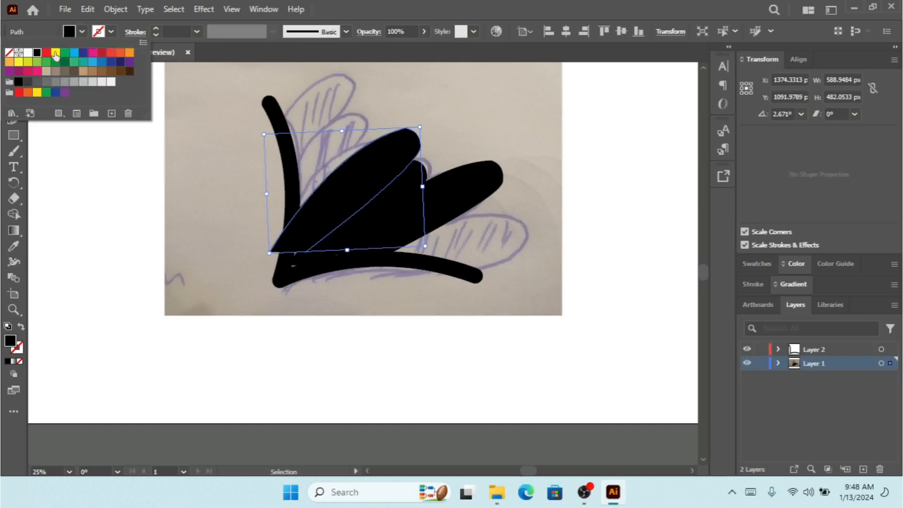
pyautogui.click(154, 28)
pyautogui.click(154, 29)
pyautogui.click(154, 29)
pyautogui.click(154, 28)
pyautogui.click(154, 28)
pyautogui.click(154, 29)
pyautogui.click(154, 28)
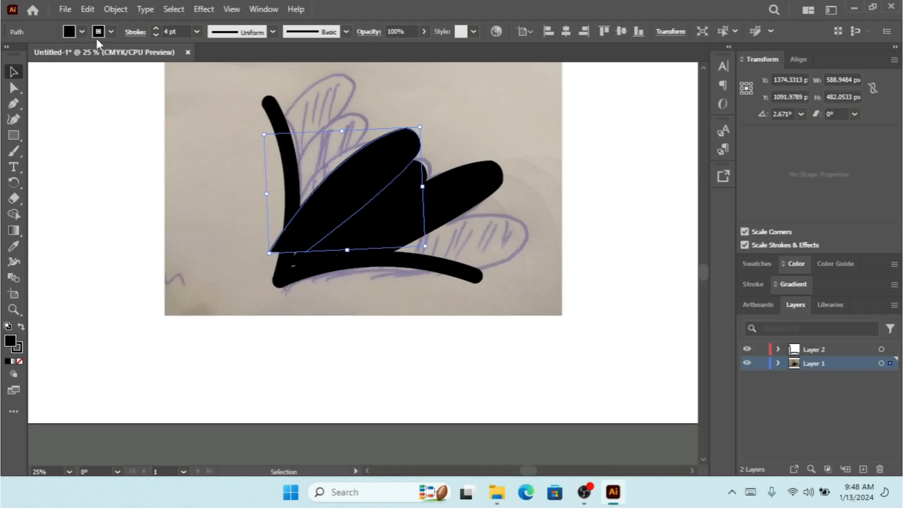
pyautogui.click(111, 33)
pyautogui.click(46, 54)
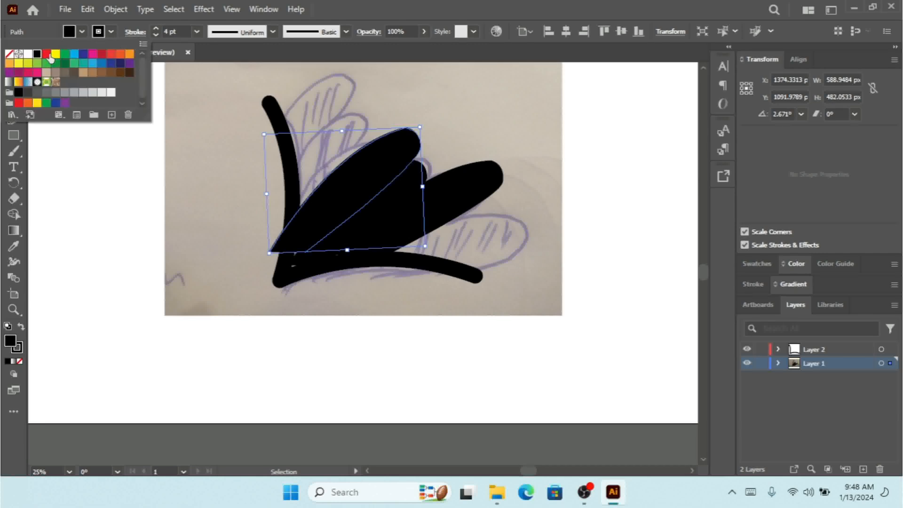
# - Set the feather's red stroke weight to 14 pt and move it onto the sketched feather left of the middle one
pyautogui.click(155, 28)
pyautogui.click(155, 28)
pyautogui.click(155, 28)
pyautogui.click(155, 28)
pyautogui.click(155, 28)
pyautogui.click(155, 28)
pyautogui.click(155, 28)
pyautogui.click(156, 29)
pyautogui.click(155, 29)
pyautogui.click(155, 29)
pyautogui.click(155, 29)
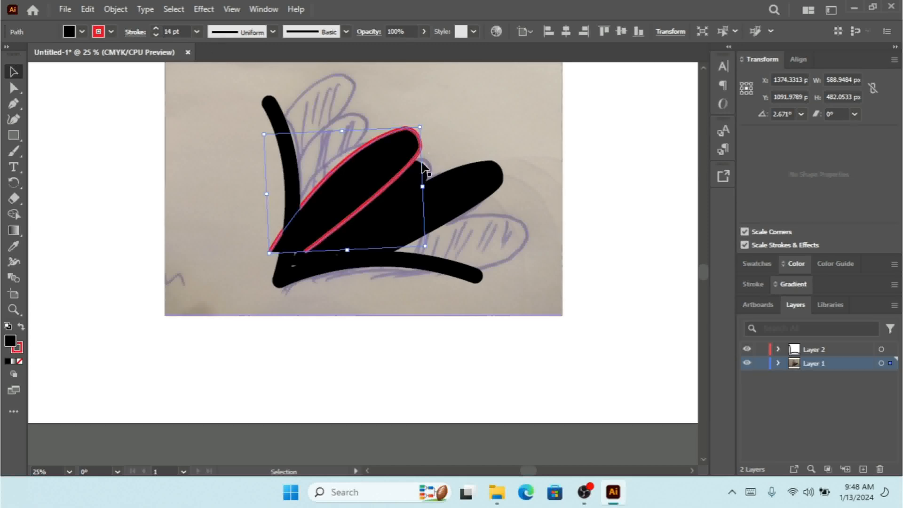
pyautogui.moveTo(363, 152); pyautogui.dragTo(357, 177)
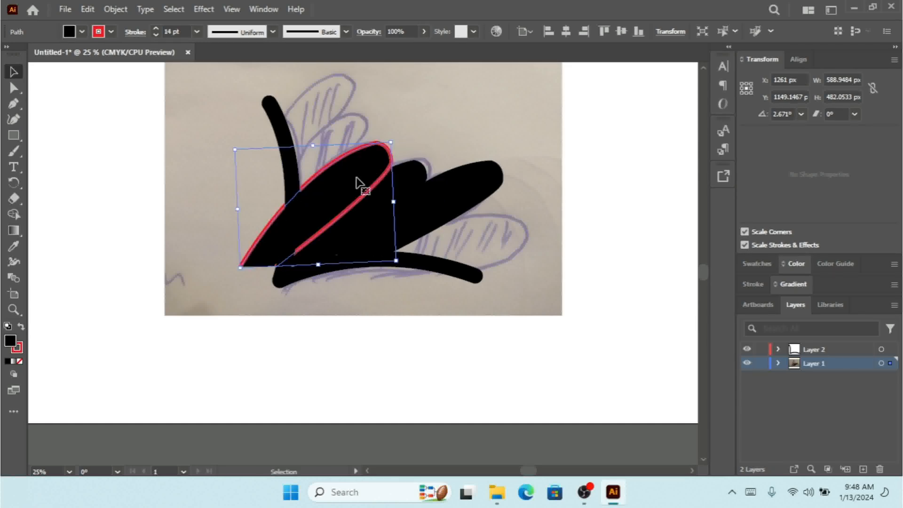
# - Copy the black fill and red 14 pt stroke onto the middle feather and the one to its right with the Eyedropper
pyautogui.click(405, 185)
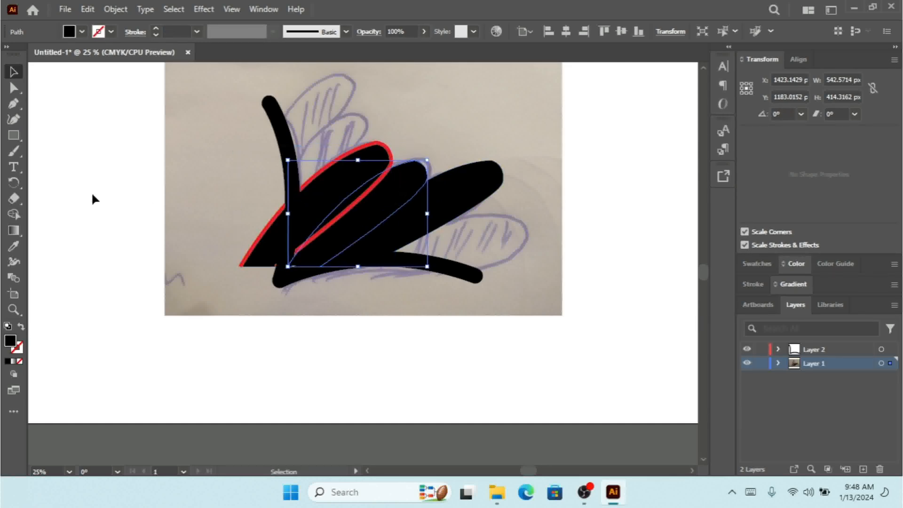
pyautogui.click(12, 247)
pyautogui.click(300, 212)
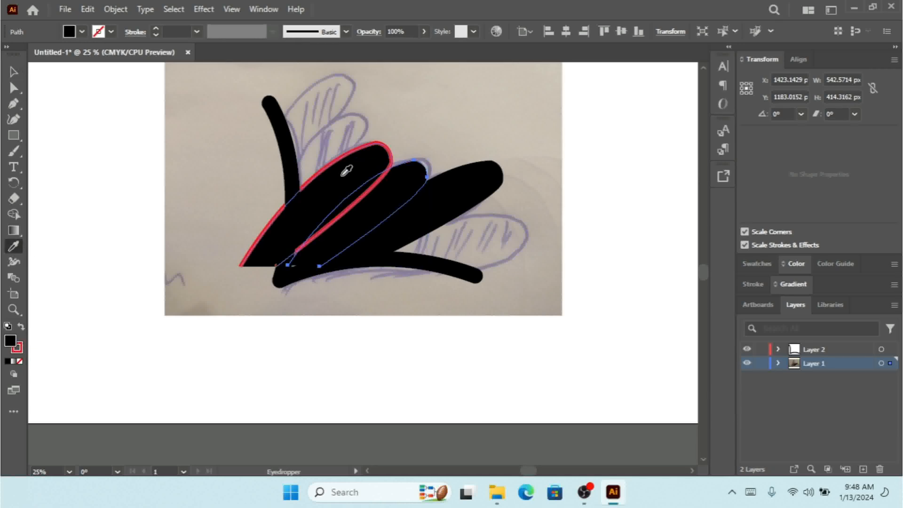
pyautogui.click(13, 72)
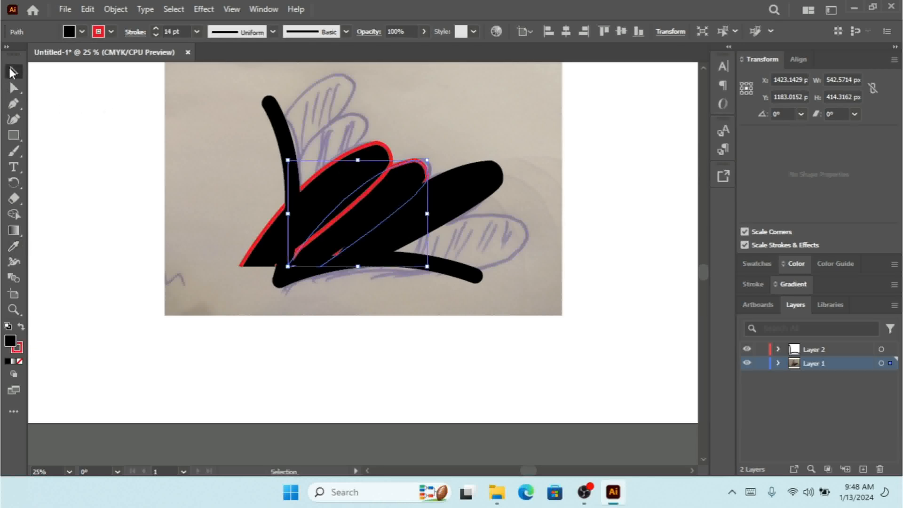
pyautogui.click(485, 191)
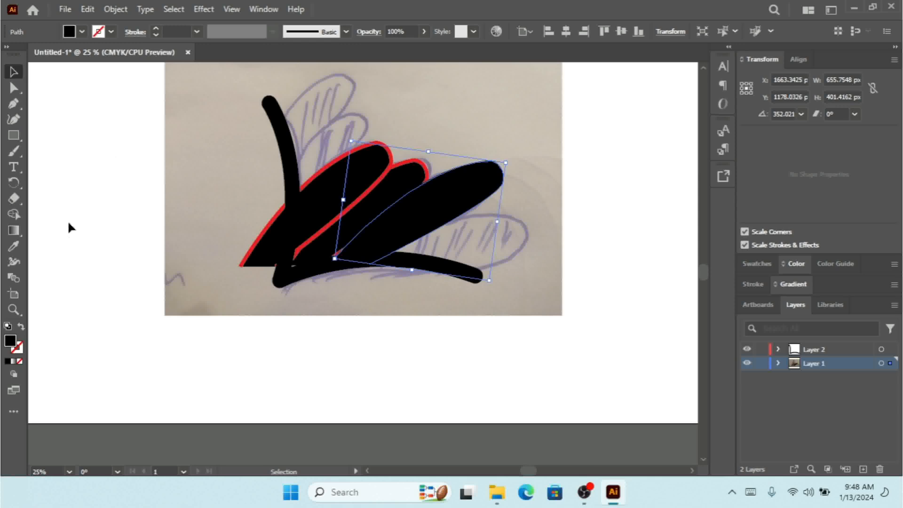
pyautogui.click(18, 244)
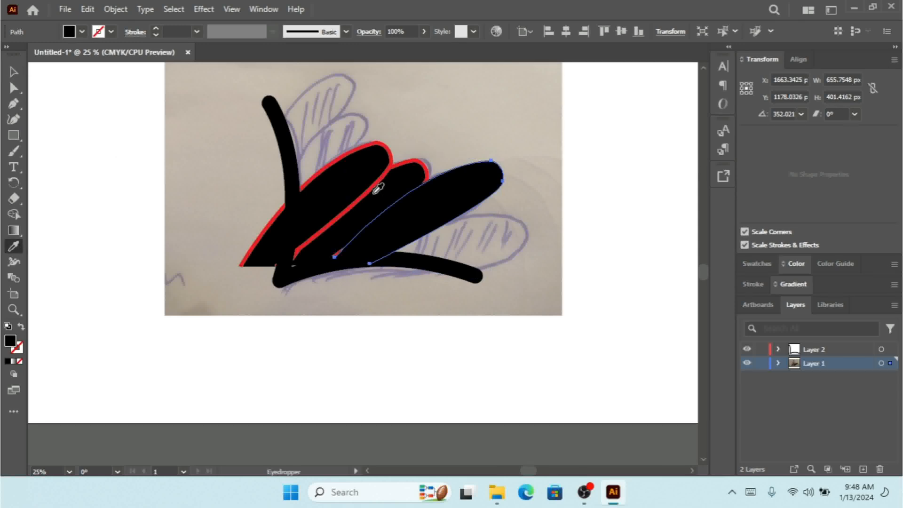
pyautogui.click(375, 187)
pyautogui.click(13, 71)
pyautogui.click(168, 275)
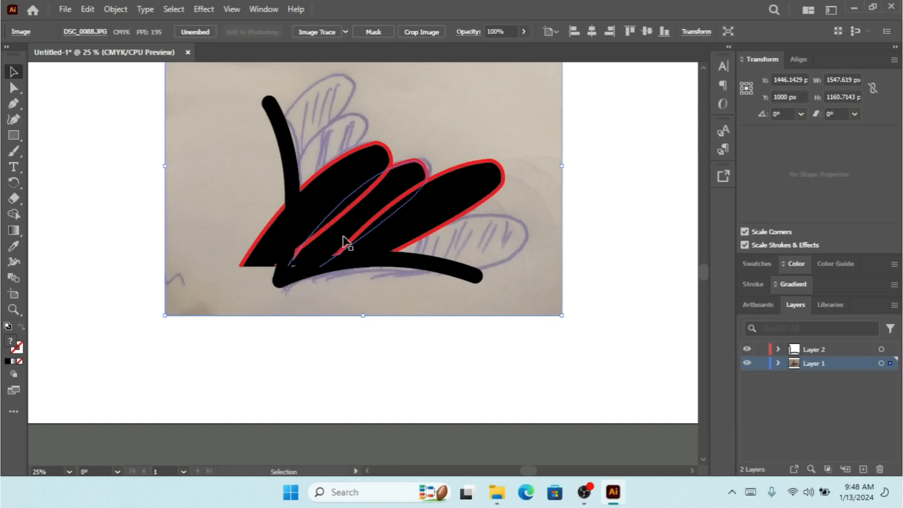
# - Duplicate the left red-outlined feather onto the two upper sketched feathers, rotating the topmost copy to about 4.3°
pyautogui.moveTo(336, 193); pyautogui.dragTo(308, 122)
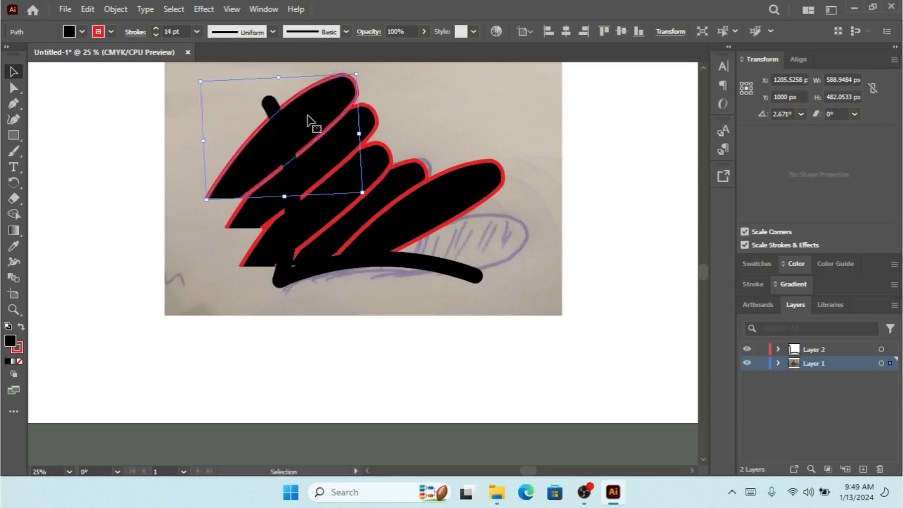
pyautogui.moveTo(366, 200); pyautogui.dragTo(371, 196)
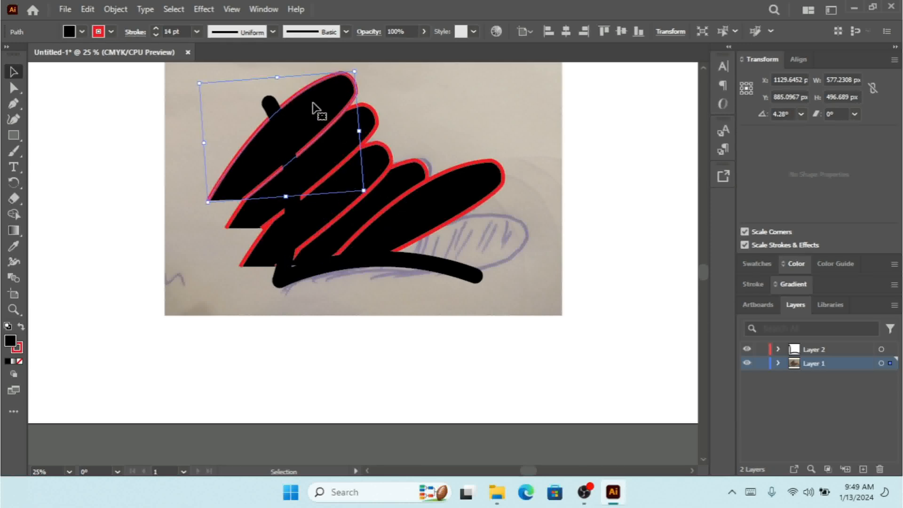
# - Duplicate the topmost feather onto the lowest sketched feather at the right, rotate it to about 336° and fit it to the sketch
pyautogui.moveTo(313, 103); pyautogui.dragTo(469, 233)
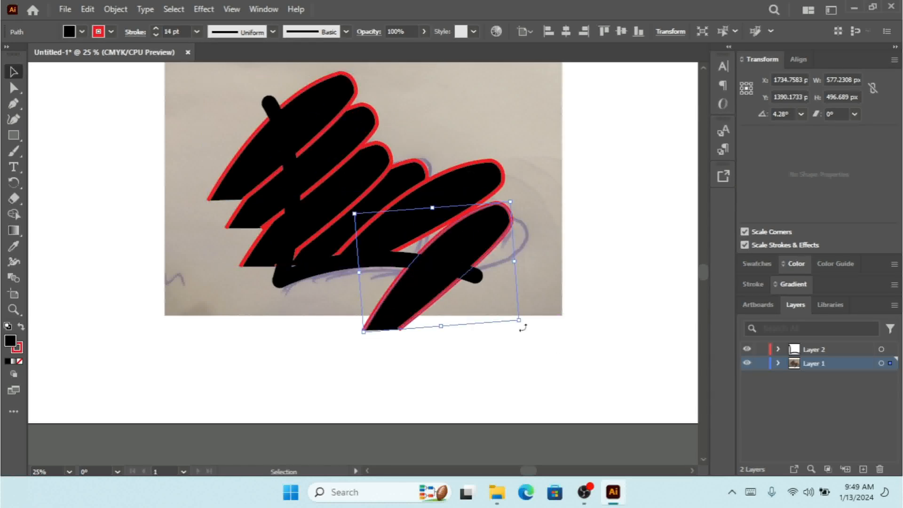
pyautogui.moveTo(523, 325); pyautogui.dragTo(483, 344)
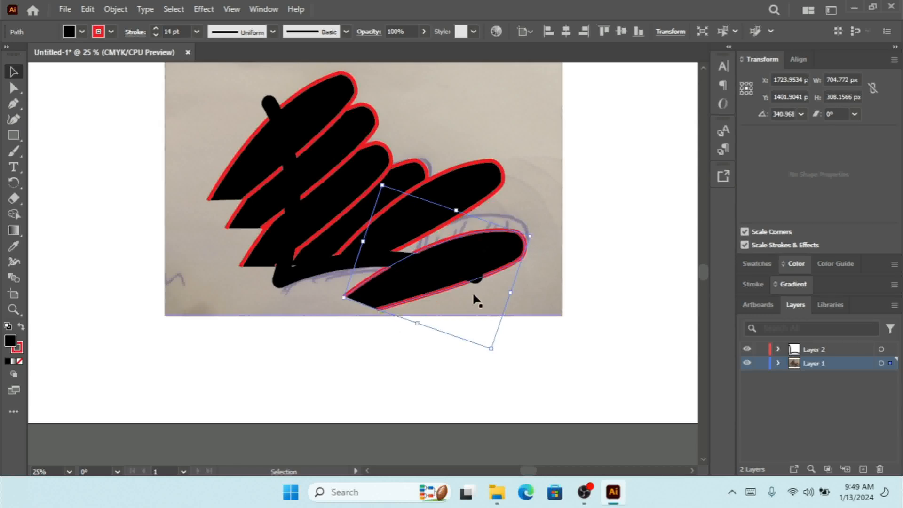
pyautogui.moveTo(470, 268); pyautogui.dragTo(468, 254)
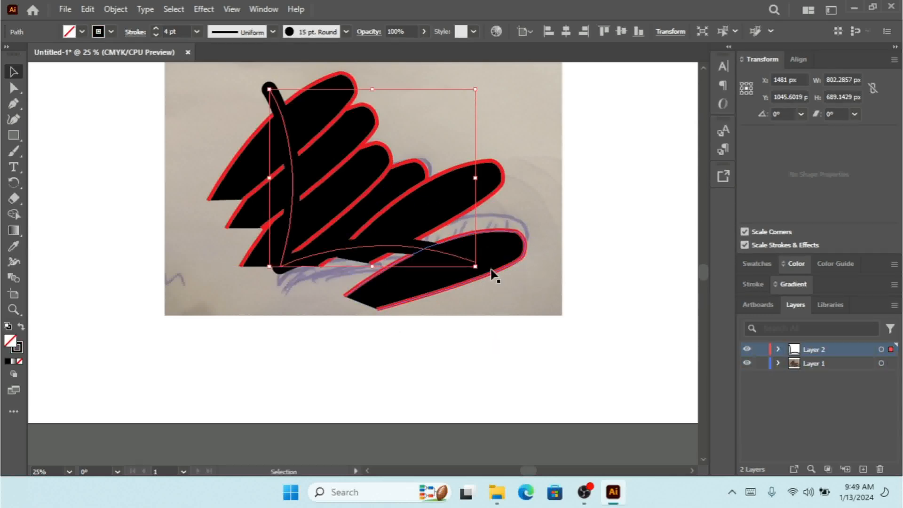
pyautogui.hotkey('ctrl', 'z')
pyautogui.click(597, 308)
pyautogui.moveTo(506, 257)
pyautogui.mouseDown()
pyautogui.moveTo(494, 246)
pyautogui.moveTo(503, 239)
pyautogui.mouseUp()
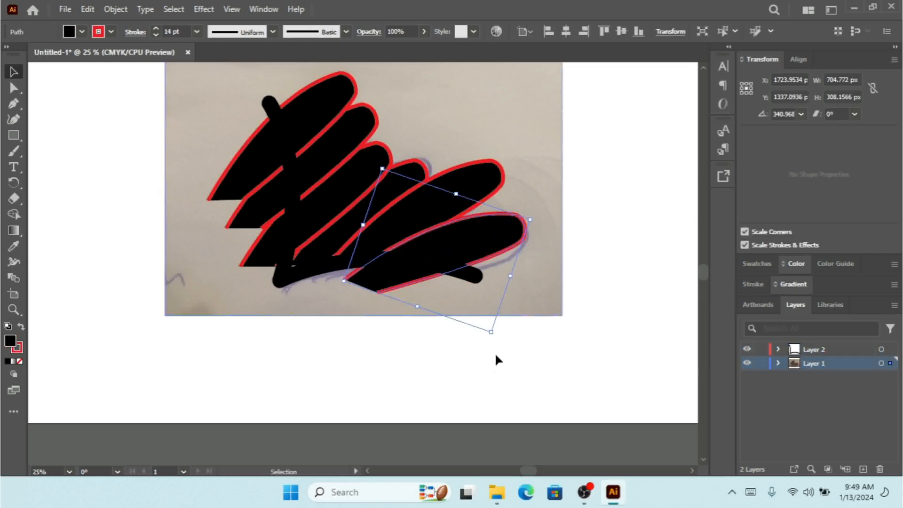
pyautogui.moveTo(492, 338); pyautogui.dragTo(484, 339)
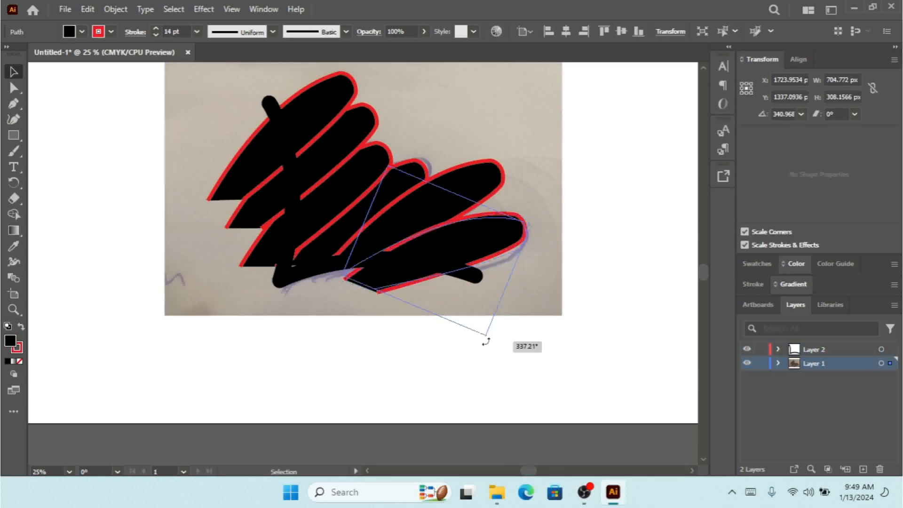
pyautogui.moveTo(485, 243); pyautogui.dragTo(487, 243)
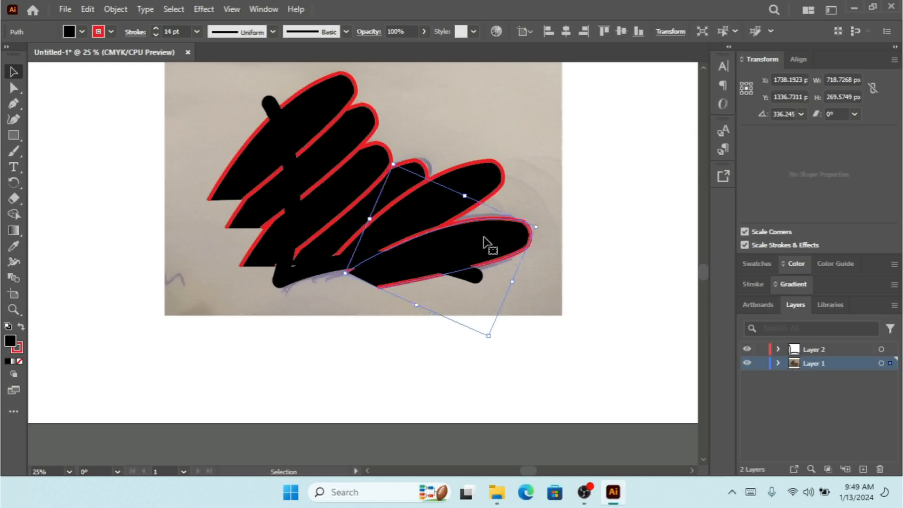
pyautogui.click(551, 174)
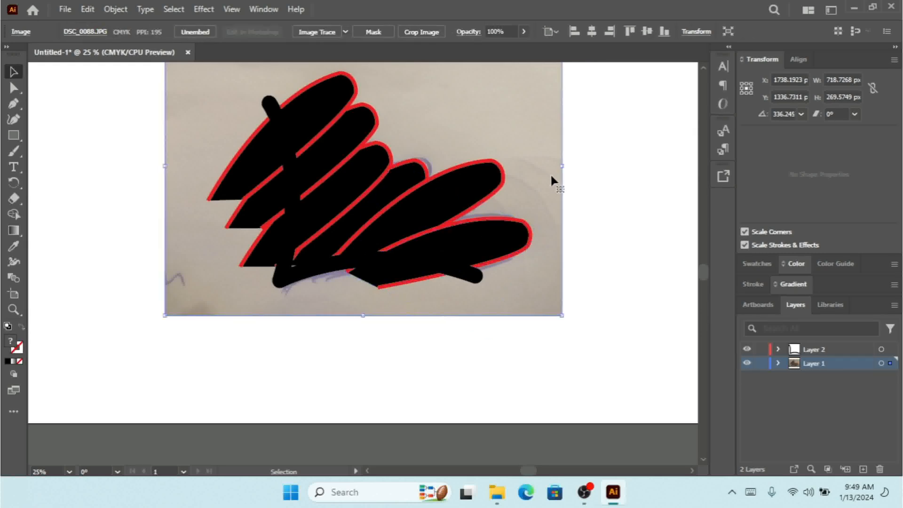
pyautogui.click(587, 472)
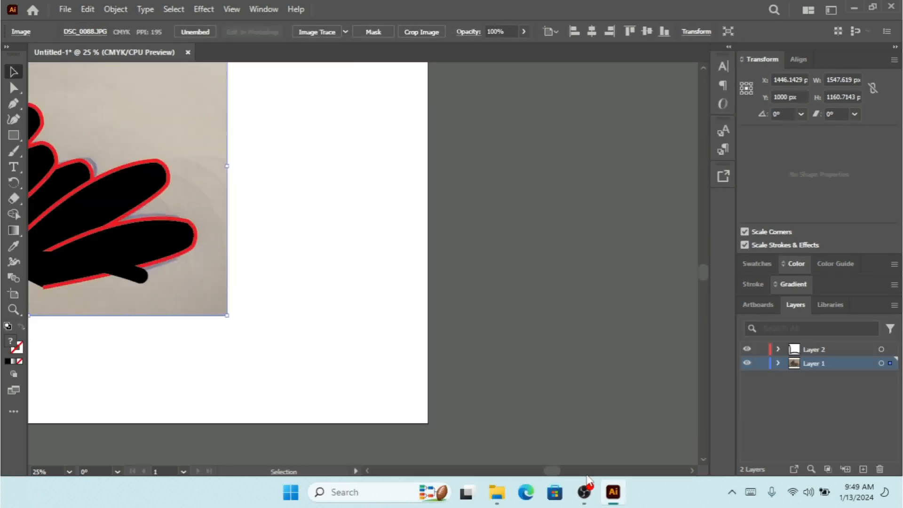
pyautogui.click(584, 493)
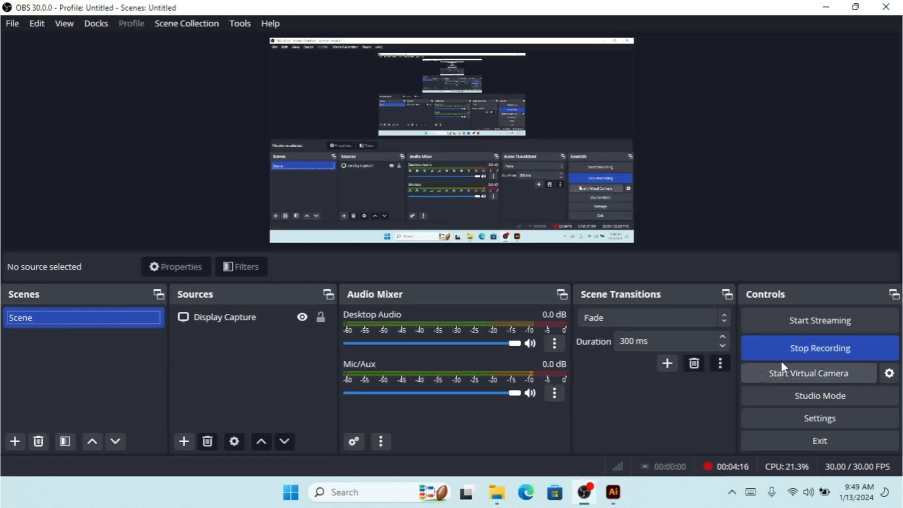
pyautogui.click(791, 354)
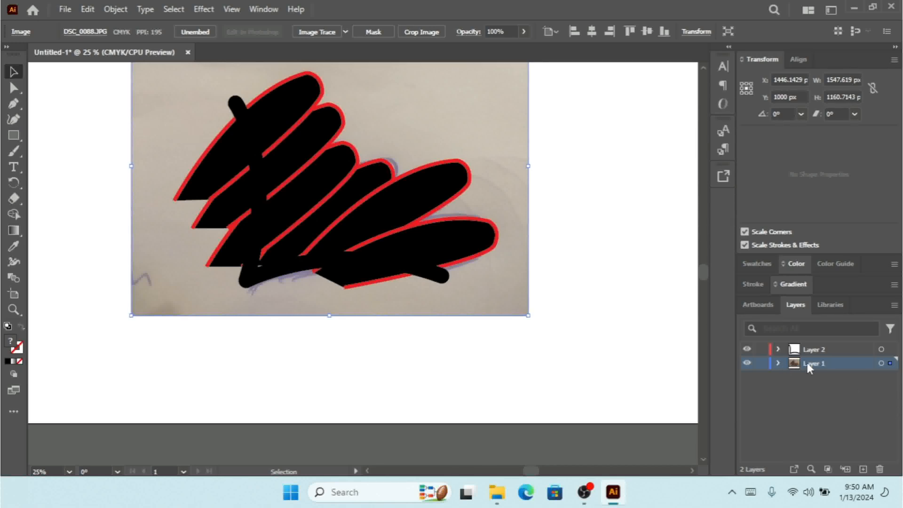
pyautogui.click(778, 363)
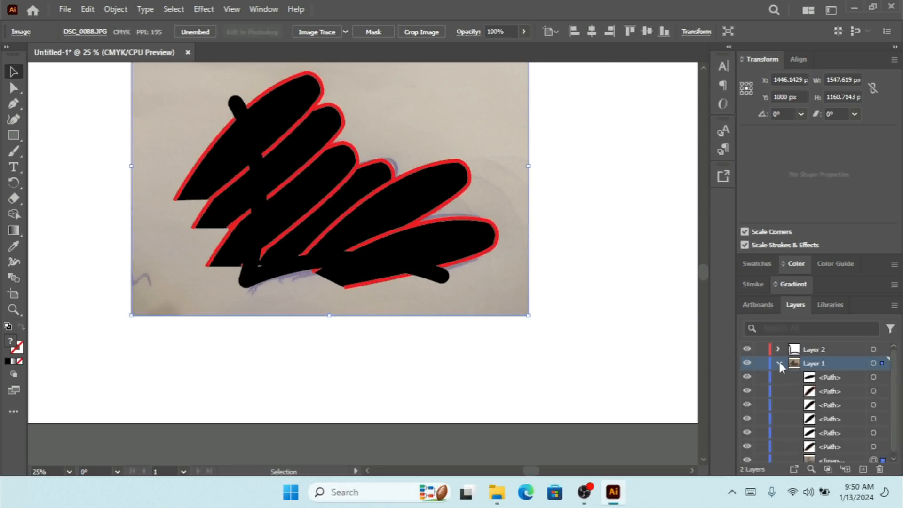
pyautogui.click(778, 363)
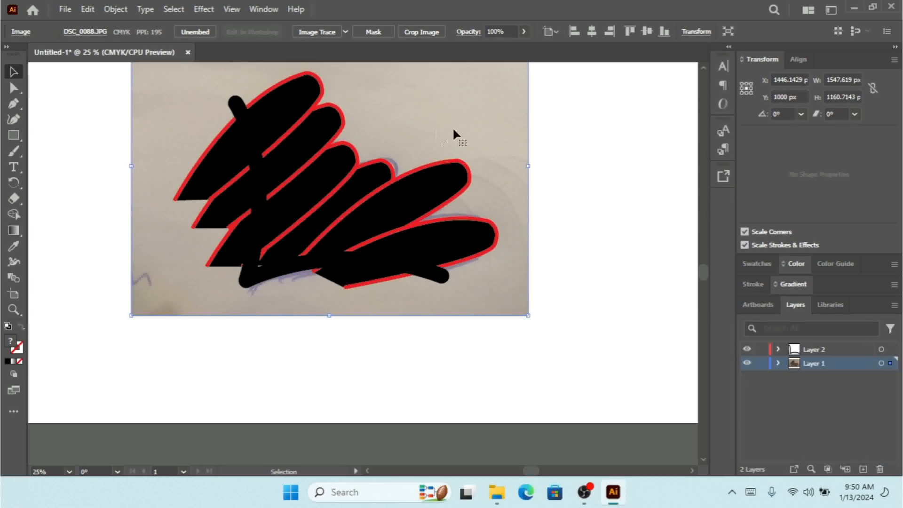
# - Select the stem path together with all six feathers, leaving the photo out of the selection
pyautogui.moveTo(88, 86)
pyautogui.mouseDown()
pyautogui.moveTo(148, 132)
pyautogui.moveTo(480, 297)
pyautogui.mouseUp()
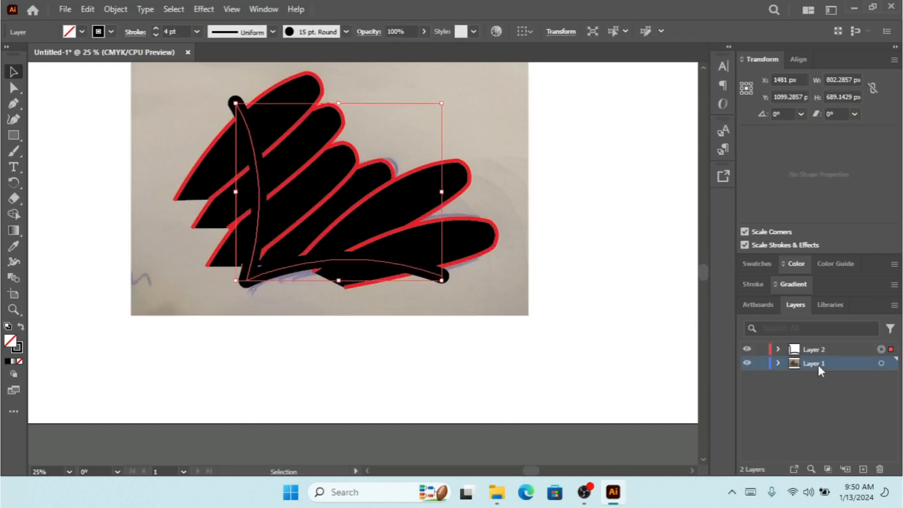
pyautogui.keyDown('shift'); pyautogui.click(414, 203); pyautogui.keyUp('shift')
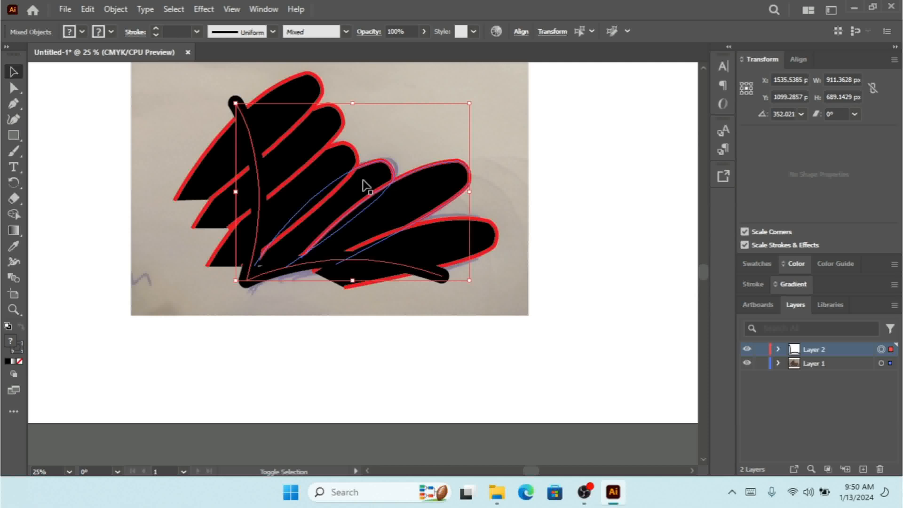
pyautogui.keyDown('shift'); pyautogui.click(327, 168); pyautogui.keyUp('shift')
pyautogui.keyDown('shift'); pyautogui.click(292, 102); pyautogui.keyUp('shift')
pyautogui.keyDown('shift'); pyautogui.click(436, 228); pyautogui.keyUp('shift')
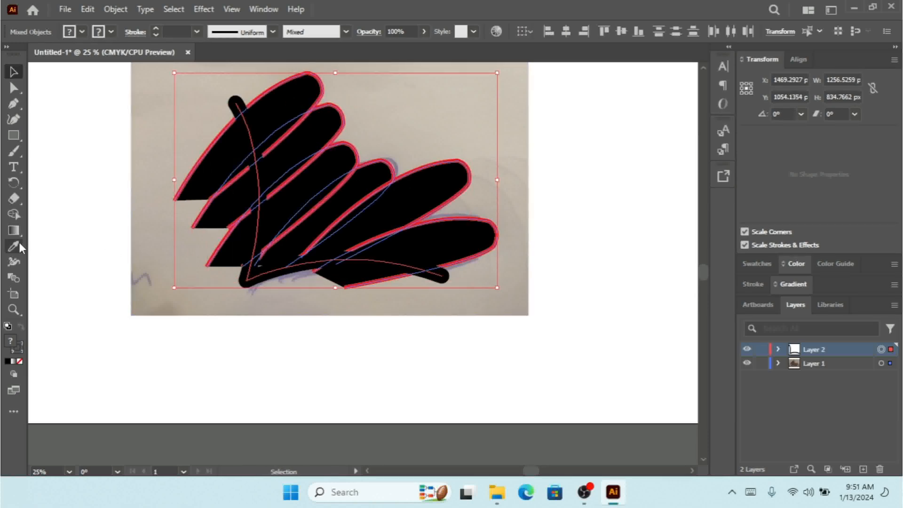
# - Remove the feather ends sticking out beyond the stem's left and lower edges with the Shape Builder, and deselect the artwork
pyautogui.click(14, 214)
pyautogui.moveTo(249, 207); pyautogui.dragTo(223, 148)
pyautogui.keyDown('alt'); pyautogui.click(242, 225); pyautogui.keyUp('alt')
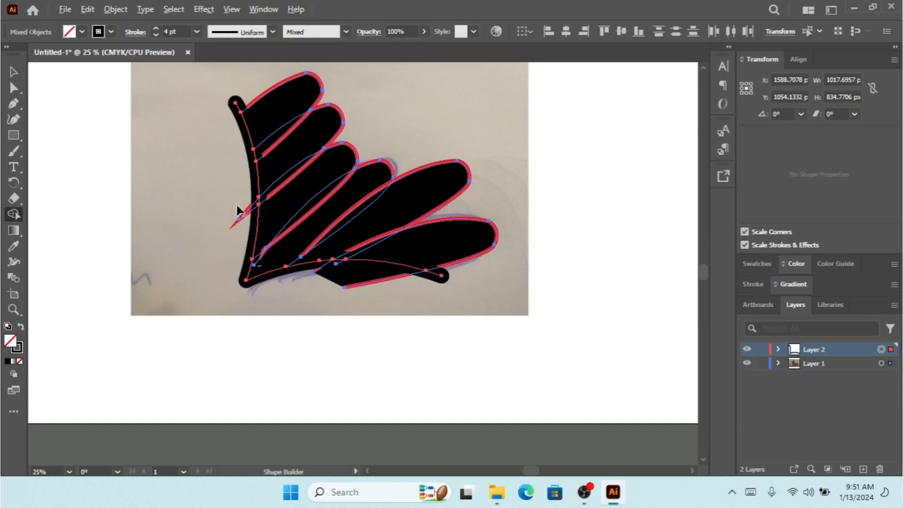
pyautogui.moveTo(245, 223); pyautogui.dragTo(241, 194)
pyautogui.keyDown('alt'); pyautogui.click(372, 283); pyautogui.keyUp('alt')
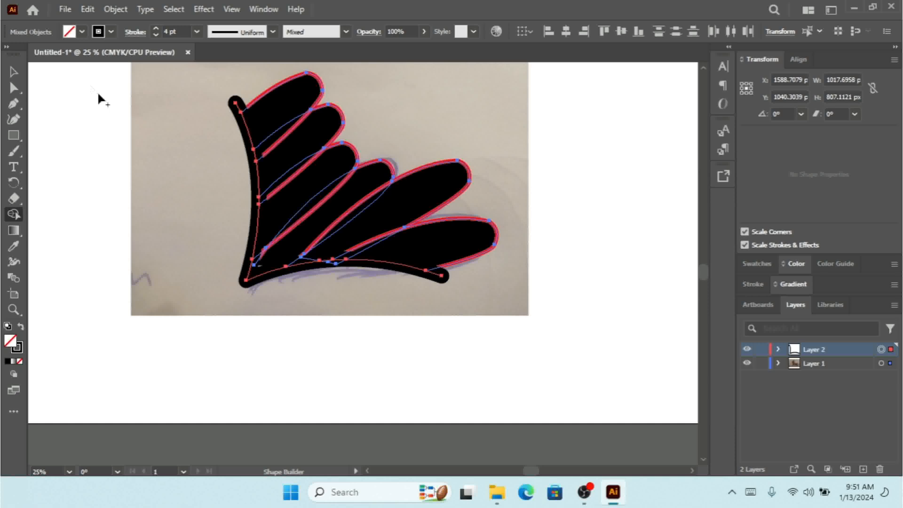
pyautogui.press('v')
pyautogui.click(487, 397)
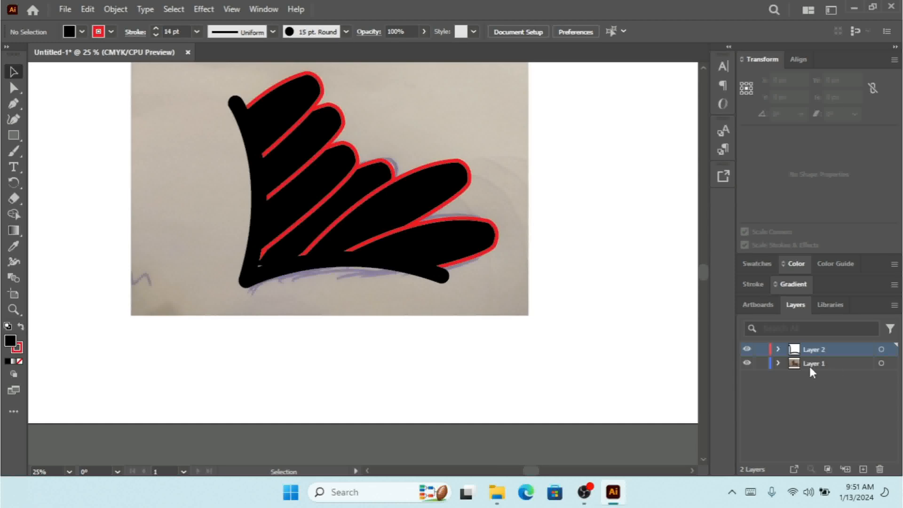
# - Select only the photo inside Layer 1, leaving its feather paths unselected
pyautogui.click(777, 362)
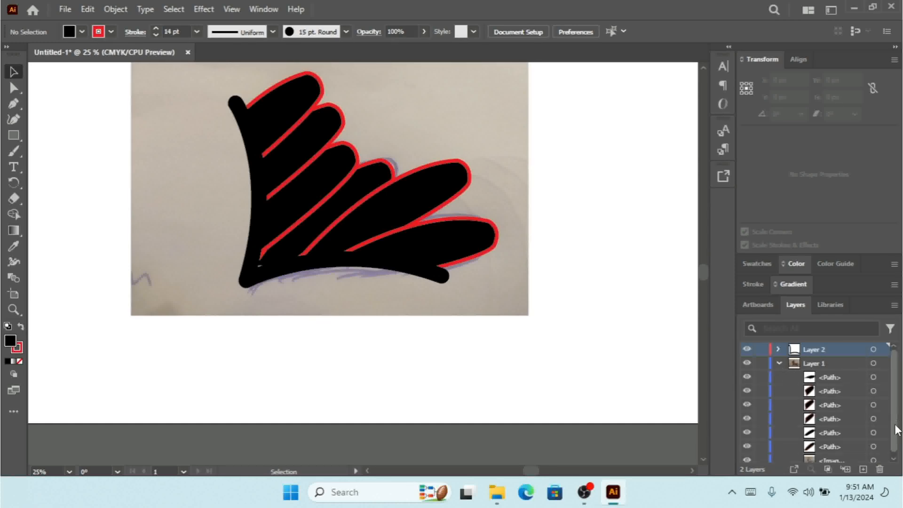
pyautogui.scroll(-1, 871, 437)
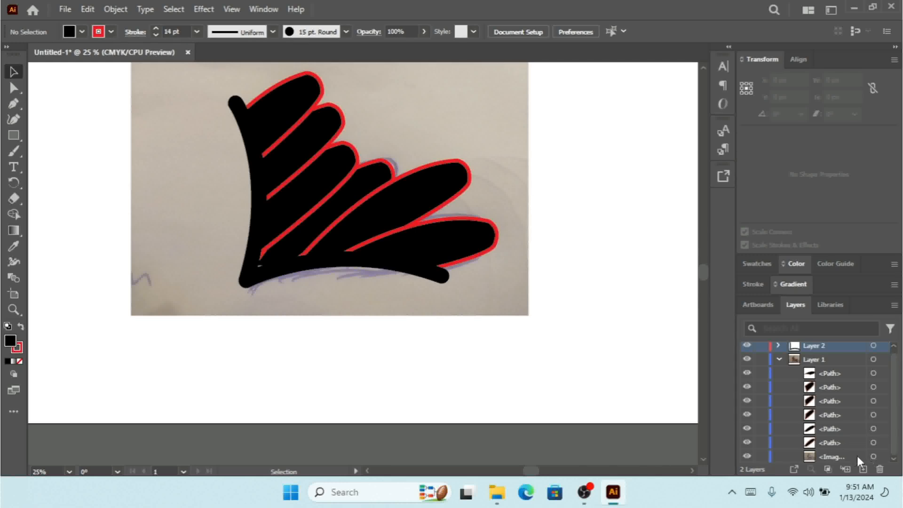
pyautogui.click(873, 457)
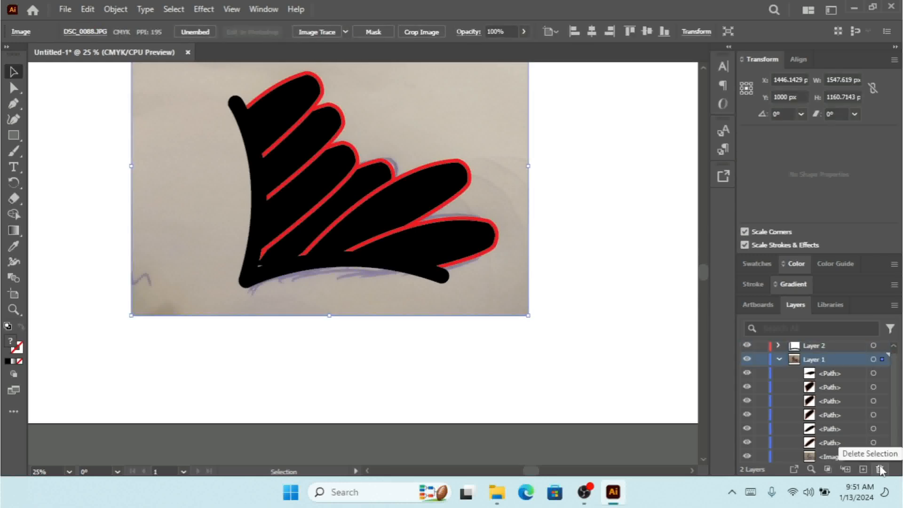
pyautogui.click(880, 469)
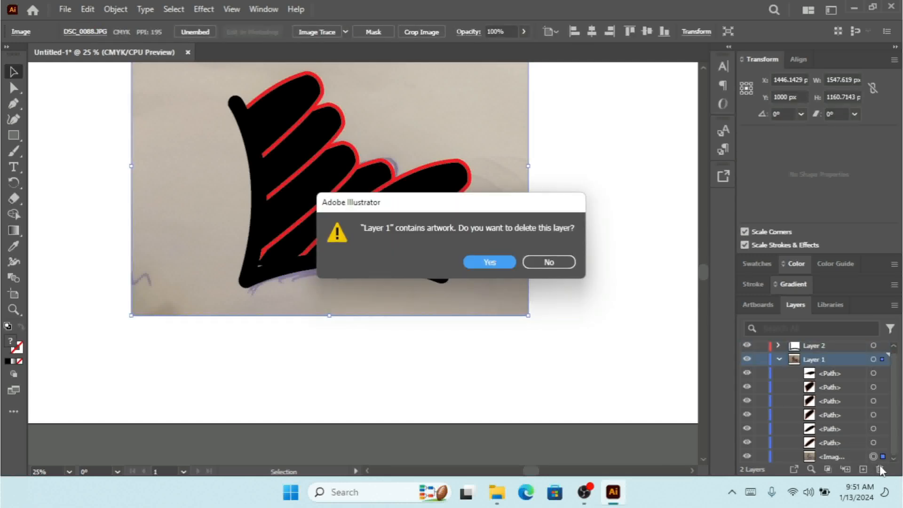
pyautogui.click(506, 266)
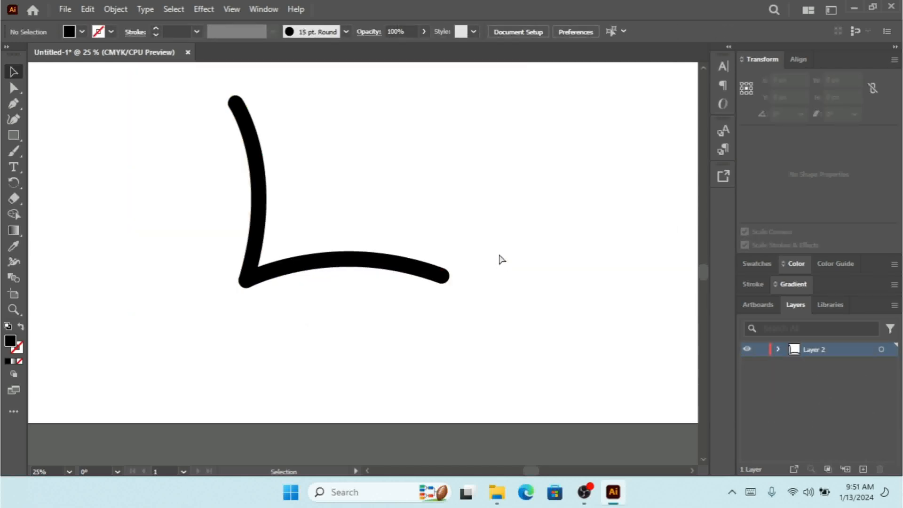
pyautogui.hotkey('ctrl', 'z')
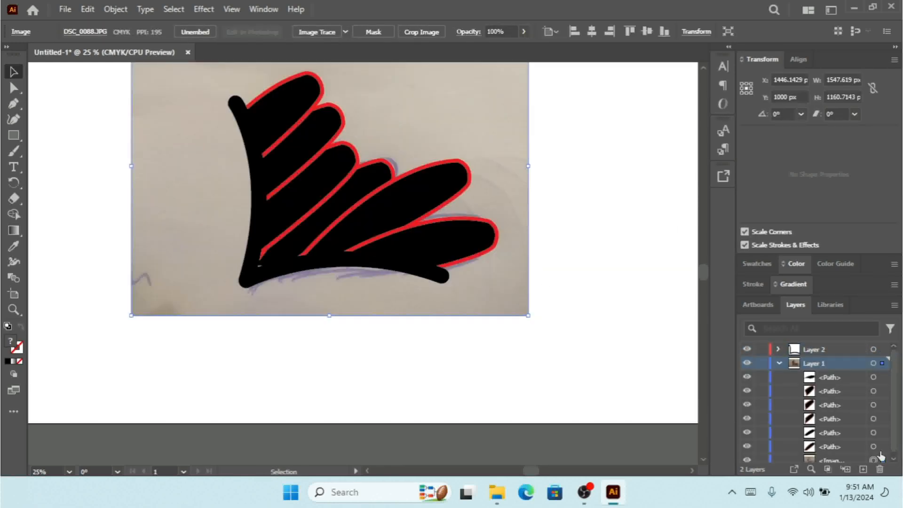
# - Delete the template photo from Layer 1 while keeping all six feather paths
pyautogui.scroll(-1, 885, 451)
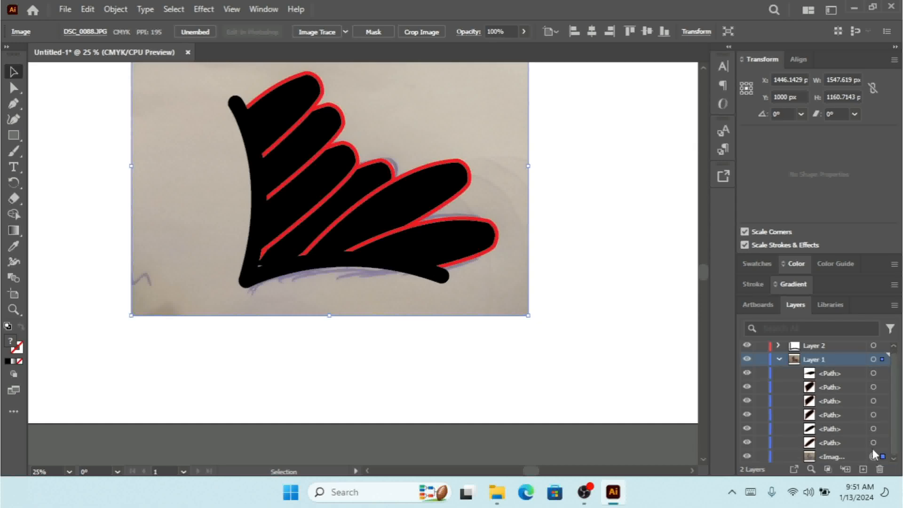
pyautogui.click(868, 449)
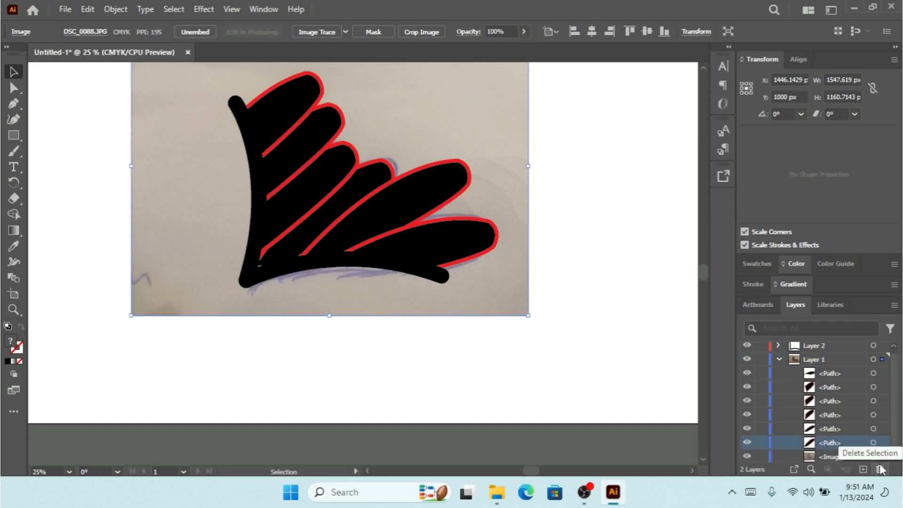
pyautogui.click(880, 469)
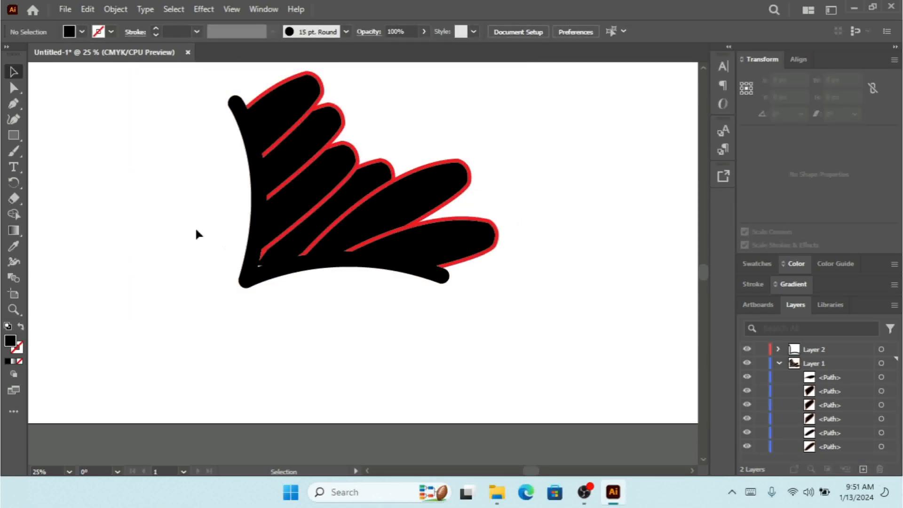
pyautogui.click(279, 263)
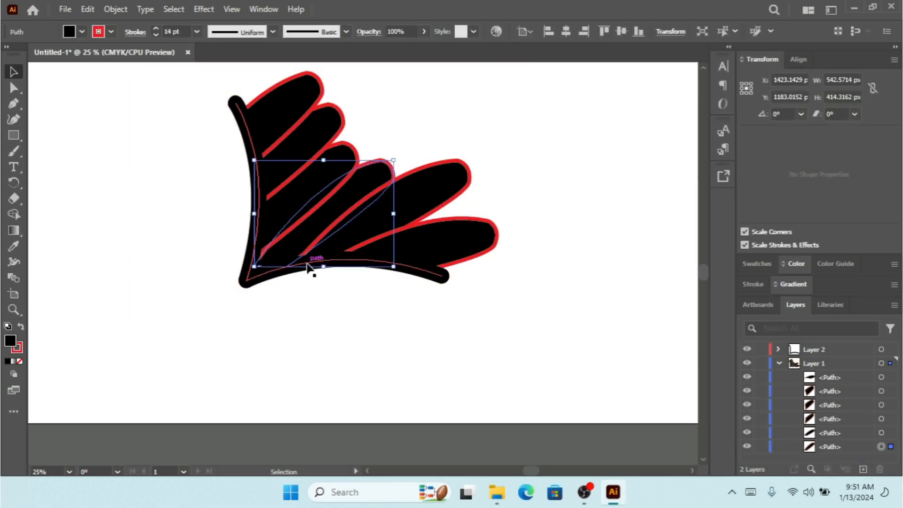
pyautogui.click(14, 88)
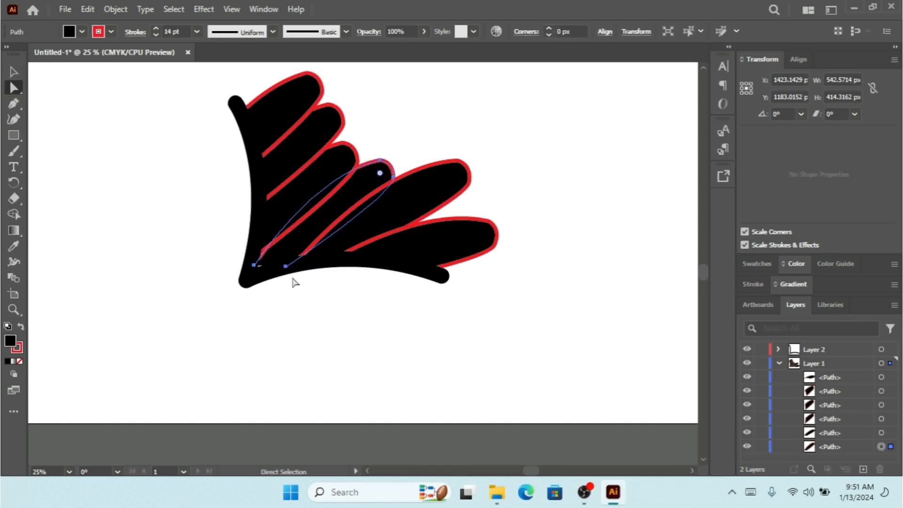
pyautogui.click(255, 266)
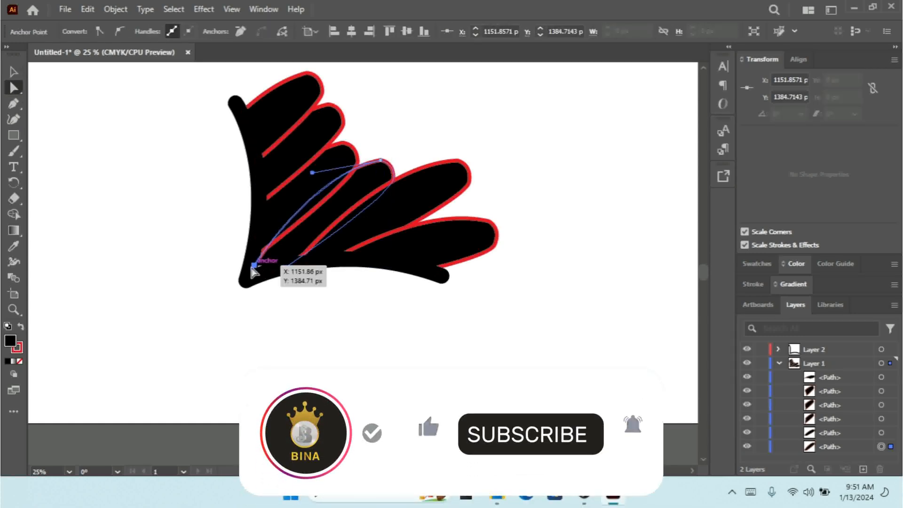
pyautogui.click(14, 72)
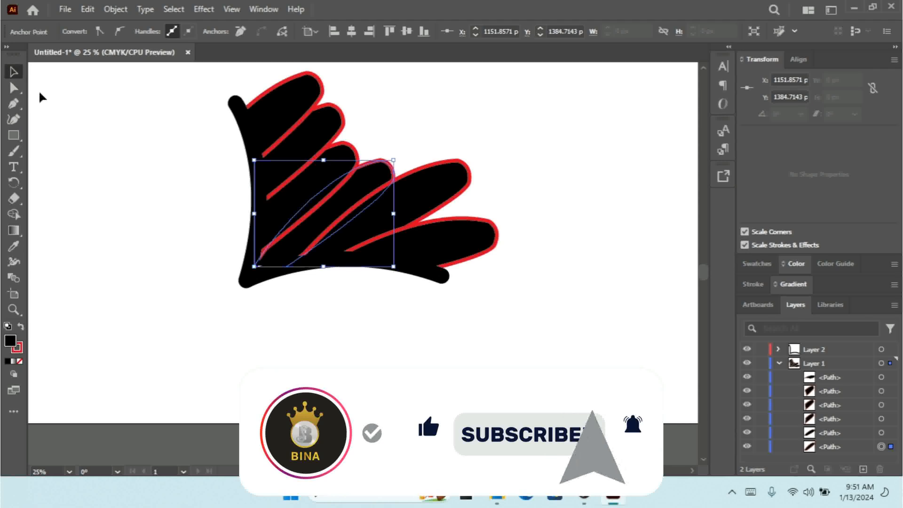
pyautogui.click(139, 173)
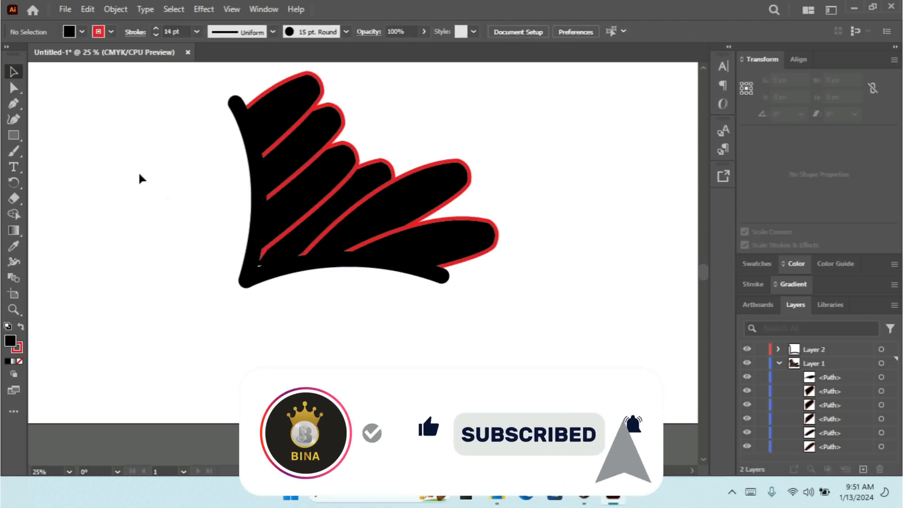
# - Select the black stem path along the feather bases and thicken its stroke to 9 pt
pyautogui.click(288, 264)
pyautogui.click(155, 29)
pyautogui.click(155, 28)
pyautogui.click(155, 28)
pyautogui.click(155, 28)
pyautogui.click(155, 28)
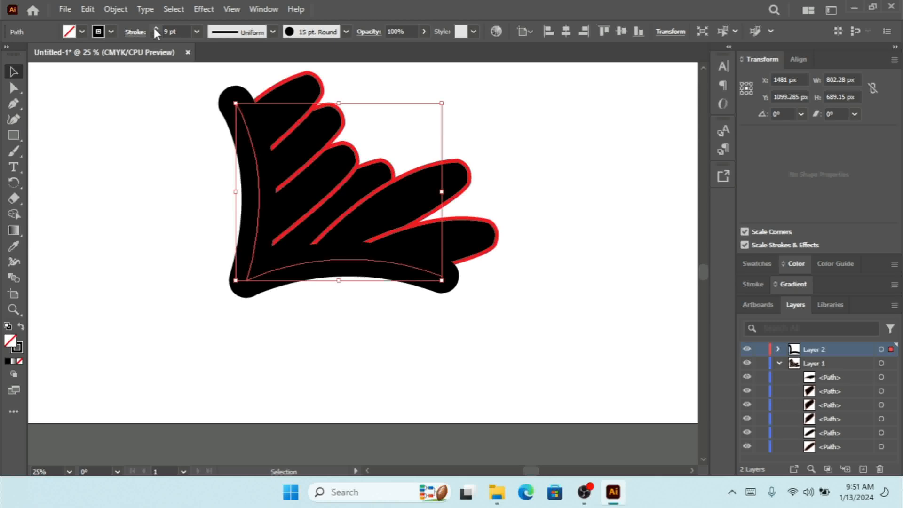
# - Recolour the stem's stroke to bright light blue and deselect it
pyautogui.click(108, 30)
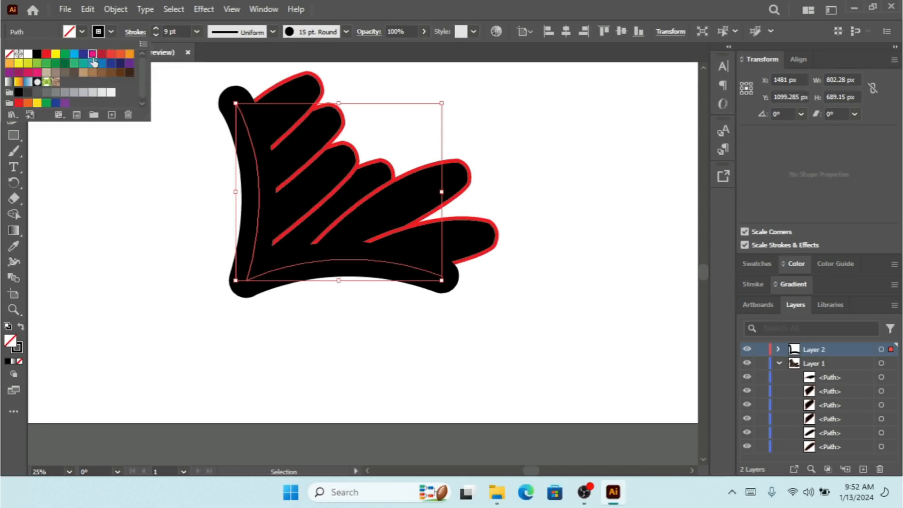
pyautogui.click(75, 55)
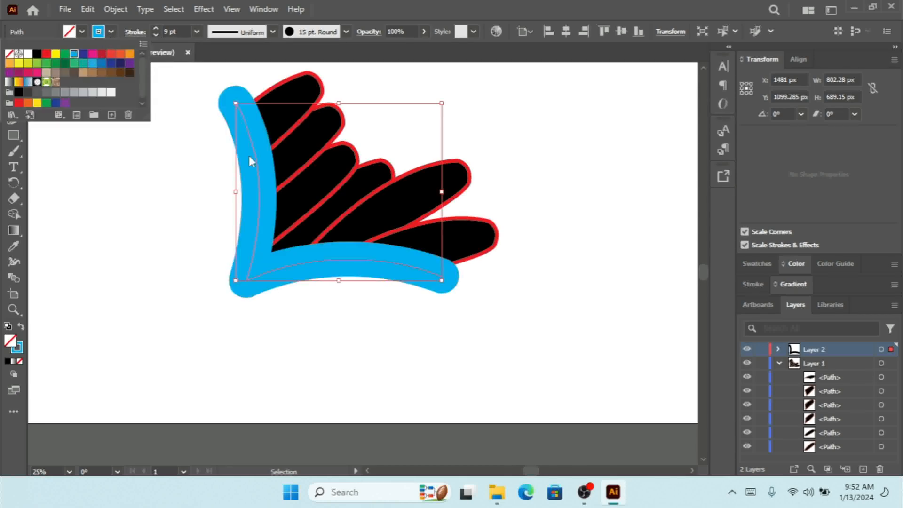
pyautogui.click(548, 352)
pyautogui.click(578, 320)
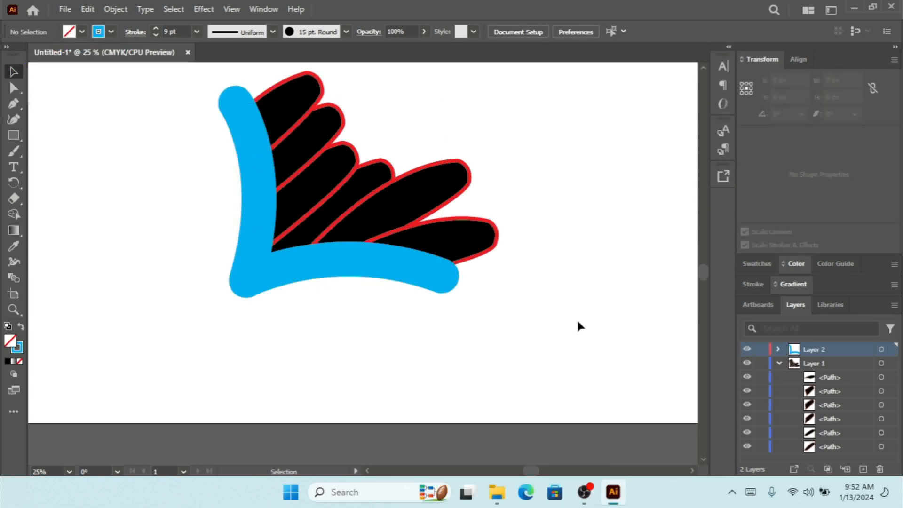
# - Stretch the long feather just above the lowest one to a width of about 668 px
pyautogui.hotkey('ctrl', '-')
pyautogui.hotkey('ctrl', '-')
pyautogui.hotkey('ctrl', '=')
pyautogui.hotkey('ctrl', '=')
pyautogui.hotkey('ctrl', '=')
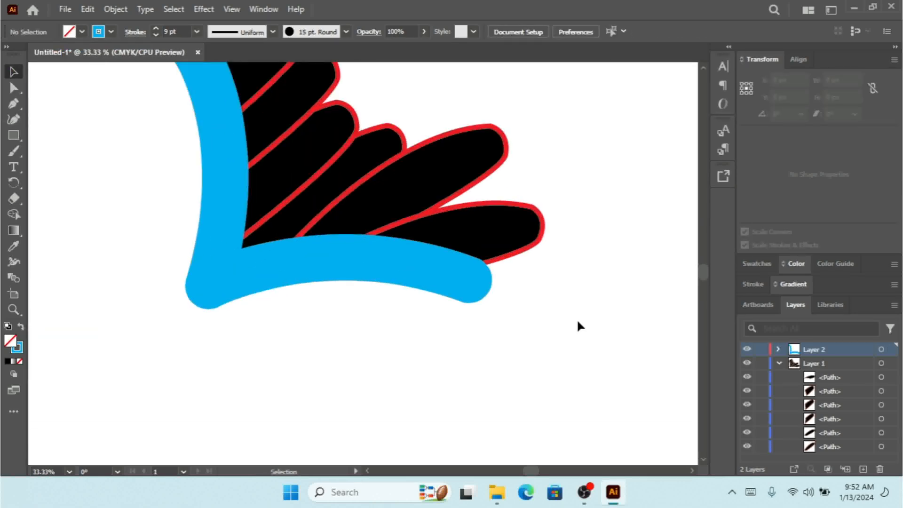
pyautogui.click(503, 149)
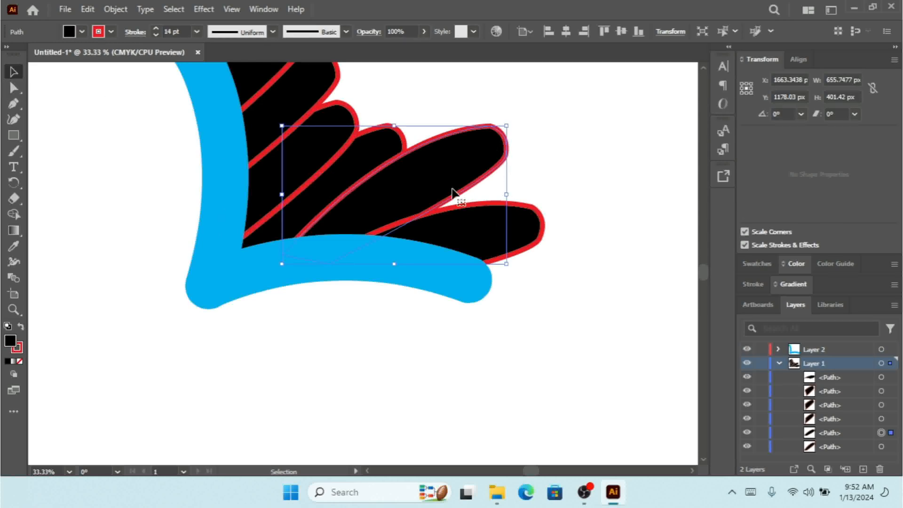
pyautogui.moveTo(509, 198); pyautogui.dragTo(511, 232)
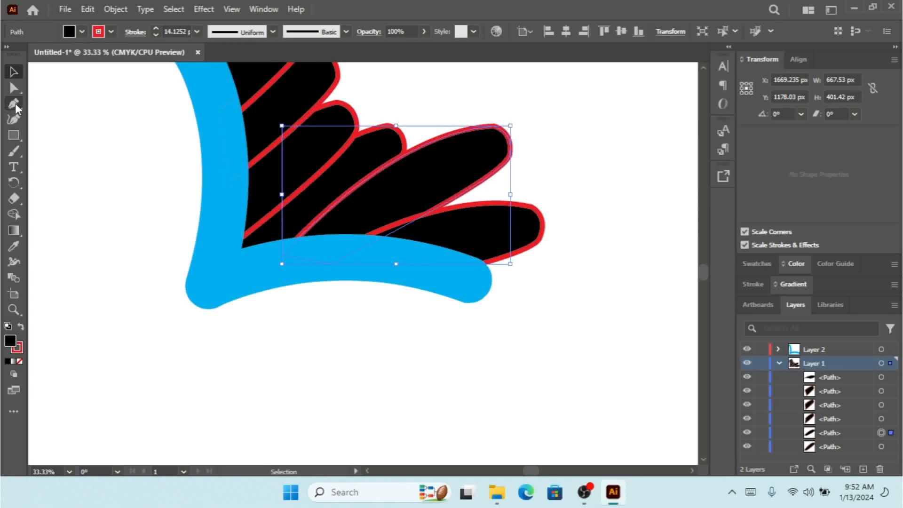
# - Move the lower-edge anchor point of the feather above the lowest one down and outward to about X 1794.7, Y 1279.3 px, filling out its underside
pyautogui.click(11, 90)
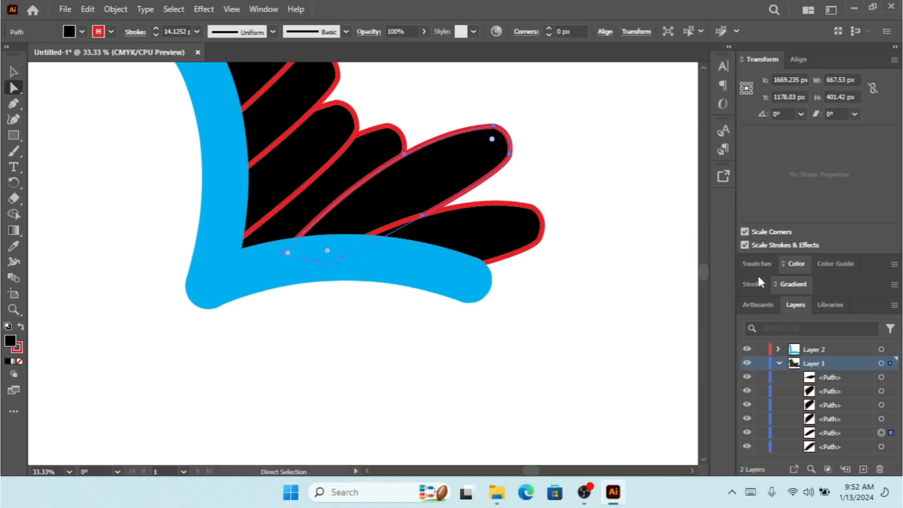
pyautogui.click(514, 159)
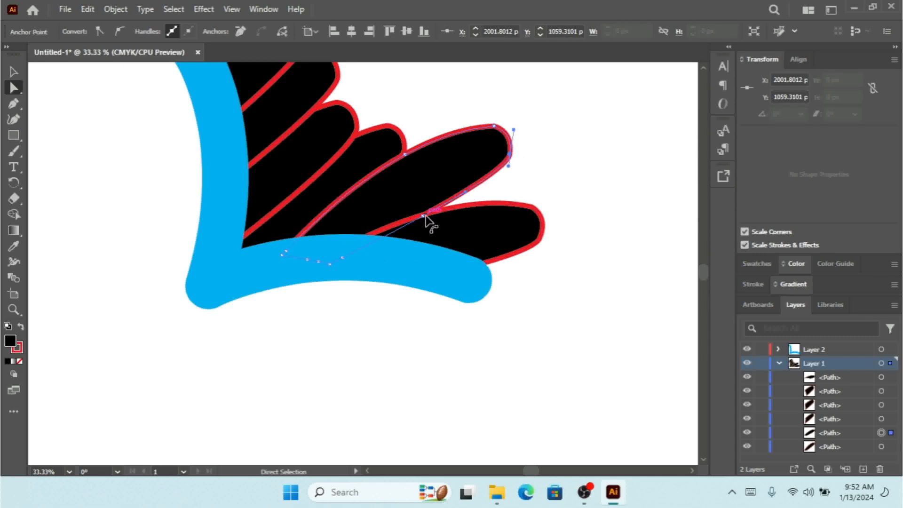
pyautogui.moveTo(424, 217); pyautogui.dragTo(439, 230)
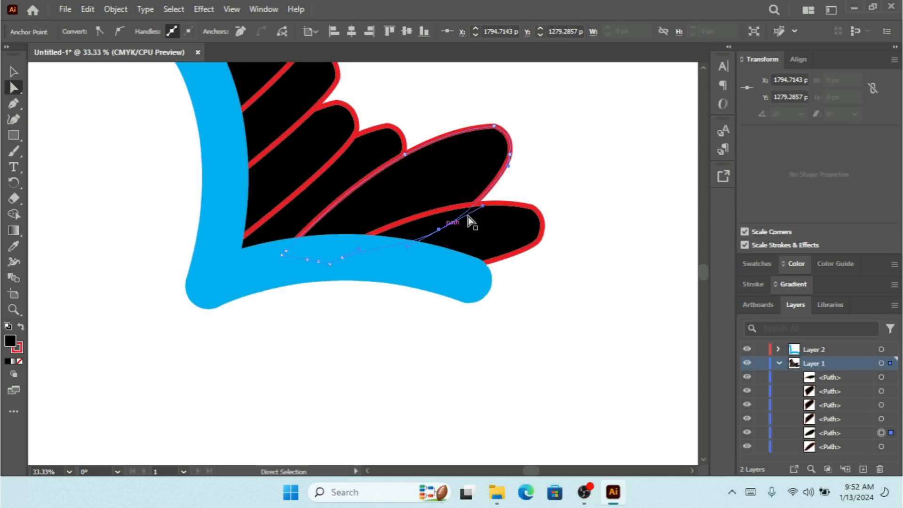
pyautogui.click(644, 217)
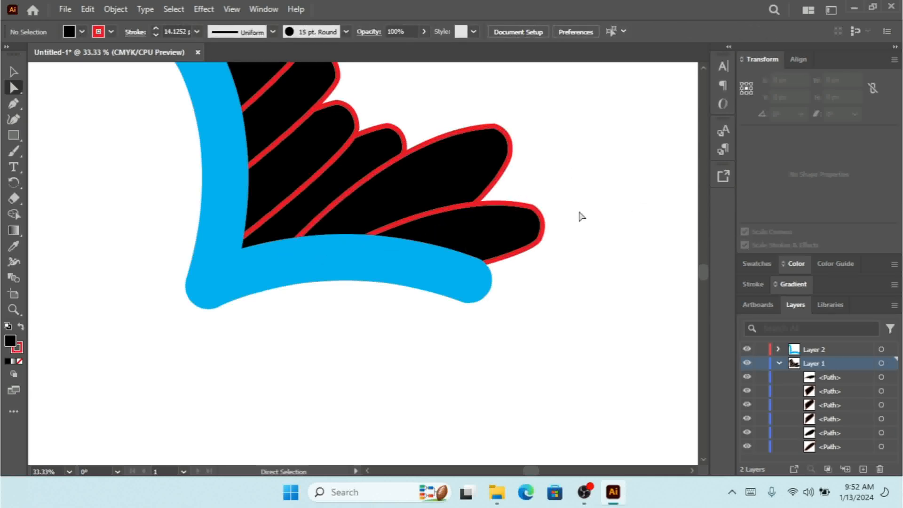
# - Pull the tip of the feather above the lowest one slightly inward and down, closer to the neighbouring shorter feathers
pyautogui.hotkey('ctrl', '-')
pyautogui.hotkey('ctrl', '-')
pyautogui.hotkey('ctrl', '-')
pyautogui.hotkey('ctrl', '+')
pyautogui.hotkey('ctrl', '+')
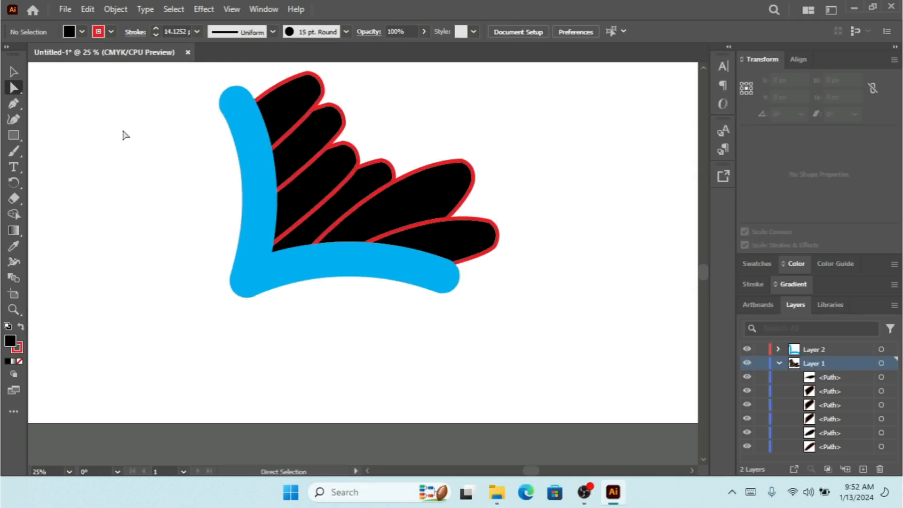
pyautogui.click(13, 72)
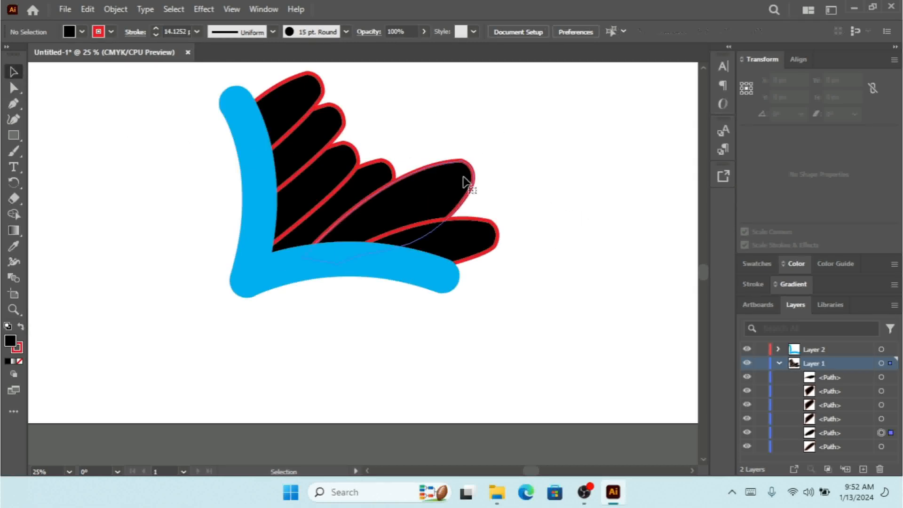
pyautogui.click(464, 182)
pyautogui.moveTo(474, 158); pyautogui.dragTo(460, 170)
# - Rotate the lowest feather upward by about 12.1° so it sits closer beneath its neighbour, and deselect it
pyautogui.click(480, 238)
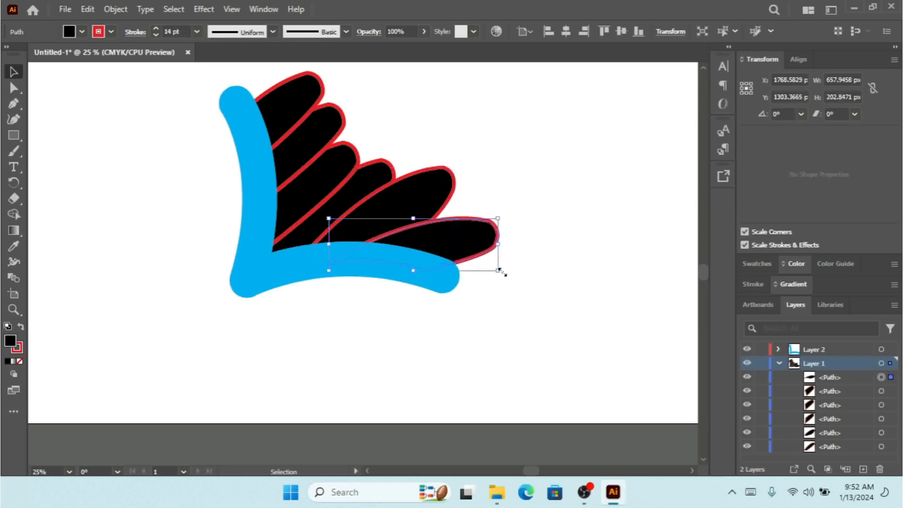
pyautogui.moveTo(506, 274); pyautogui.dragTo(465, 229)
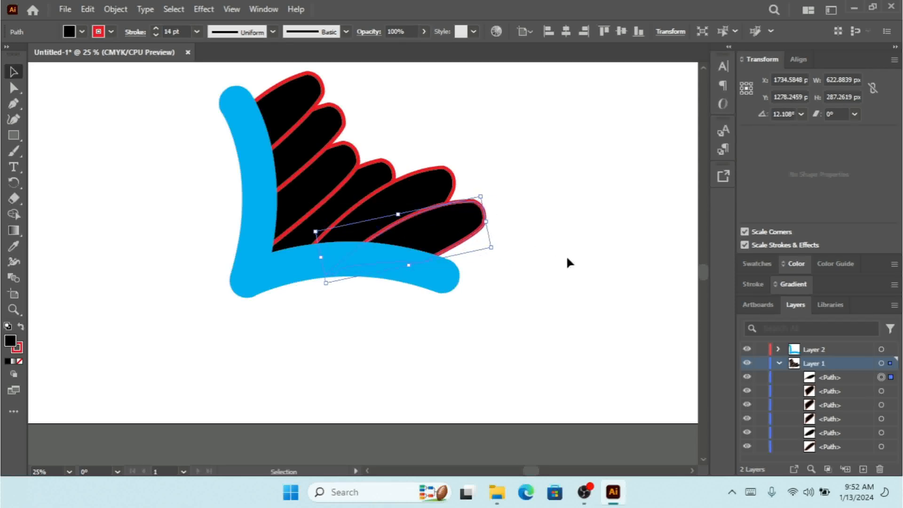
pyautogui.click(569, 256)
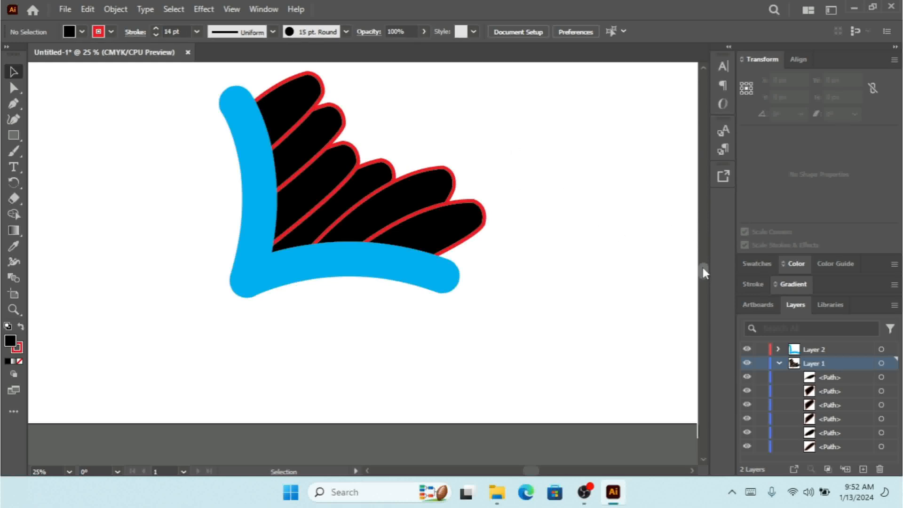
# - Try to smooth the outer edge of the topmost feather's tip with the Smooth tool
pyautogui.scroll(3, 702, 268)
pyautogui.hotkey('ctrl', '+')
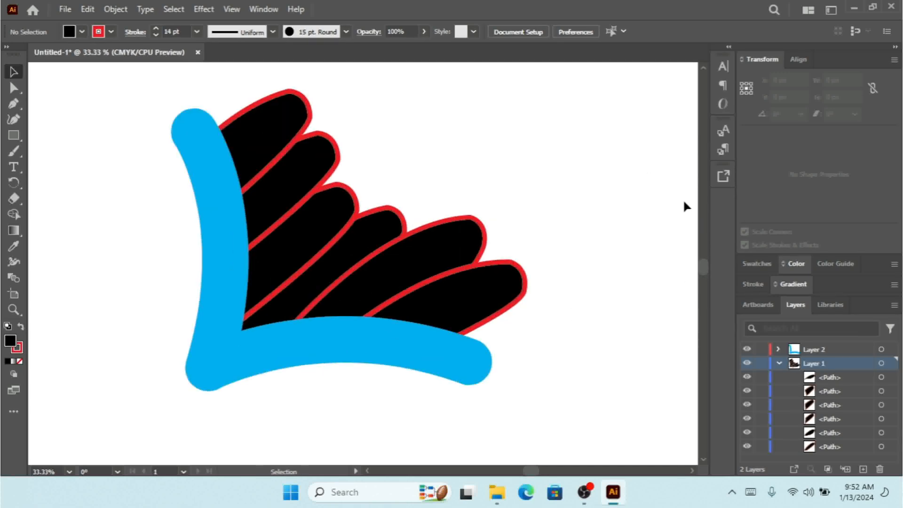
pyautogui.moveTo(563, 173)
pyautogui.mouseDown()
pyautogui.moveTo(184, 295)
pyautogui.moveTo(177, 288)
pyautogui.mouseUp()
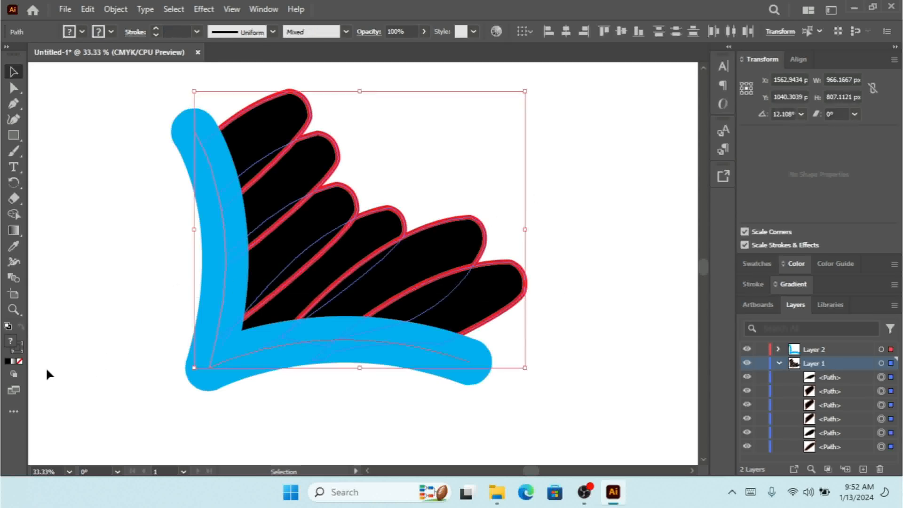
pyautogui.click(17, 408)
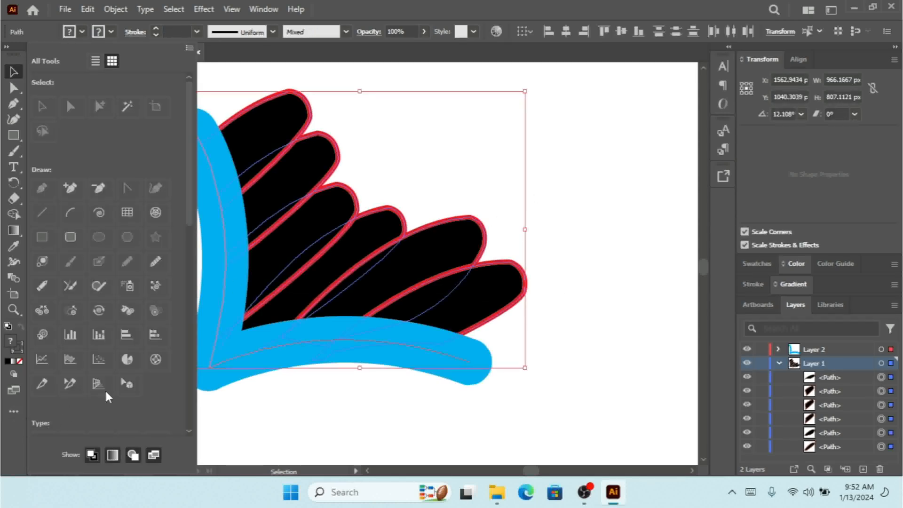
pyautogui.click(162, 266)
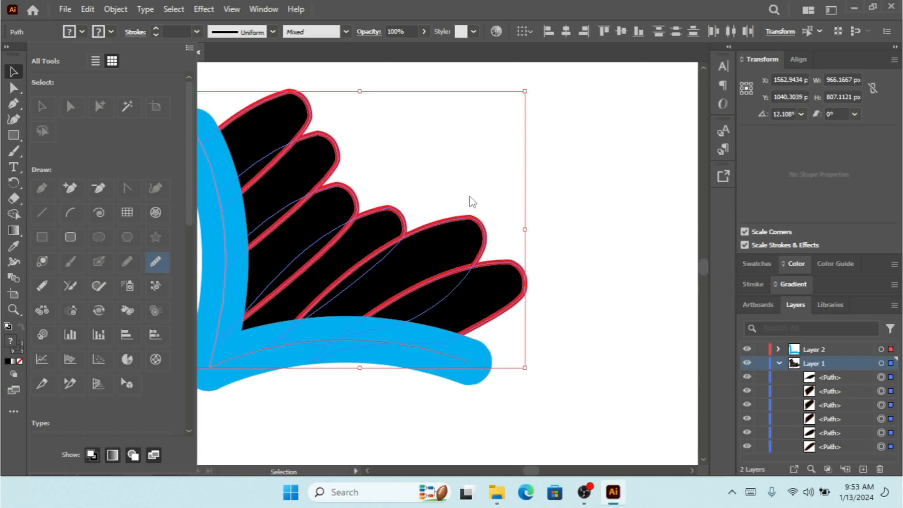
pyautogui.keyDown('ctrl'); pyautogui.click(309, 116); pyautogui.keyUp('ctrl')
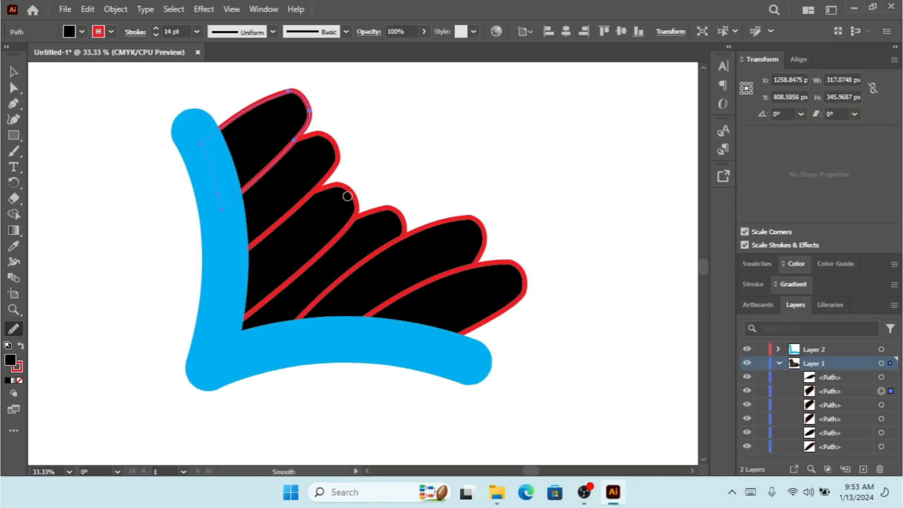
pyautogui.click(9, 76)
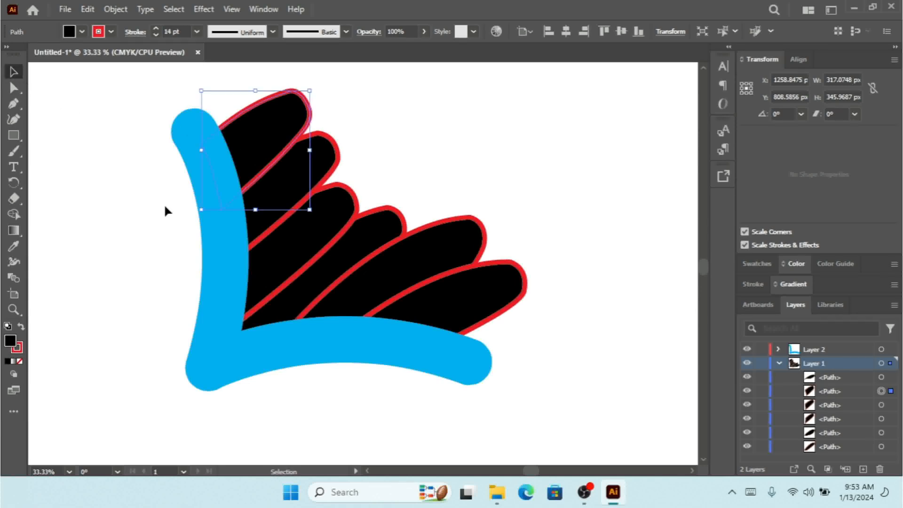
pyautogui.click(163, 204)
pyautogui.hotkey('ctrl', 'a')
pyautogui.hotkey('ctrl', 'shift', 'a')
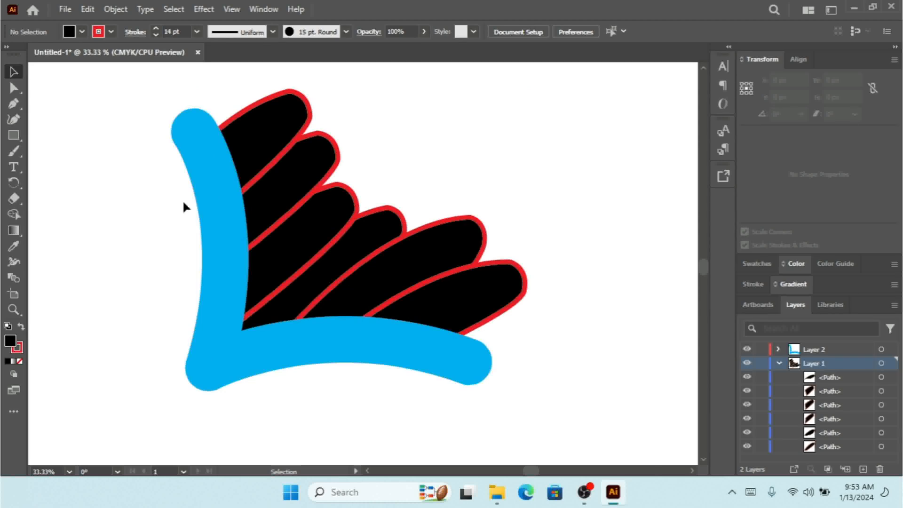
pyautogui.click(286, 131)
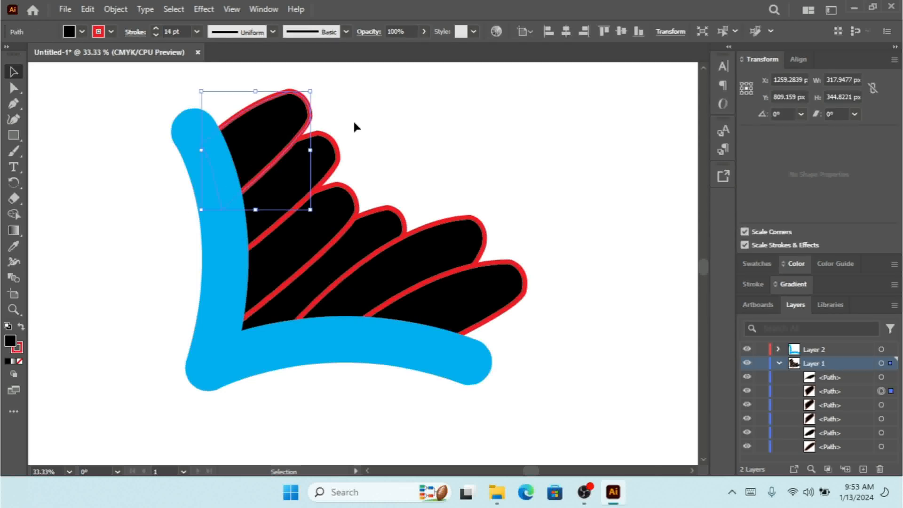
pyautogui.click(429, 147)
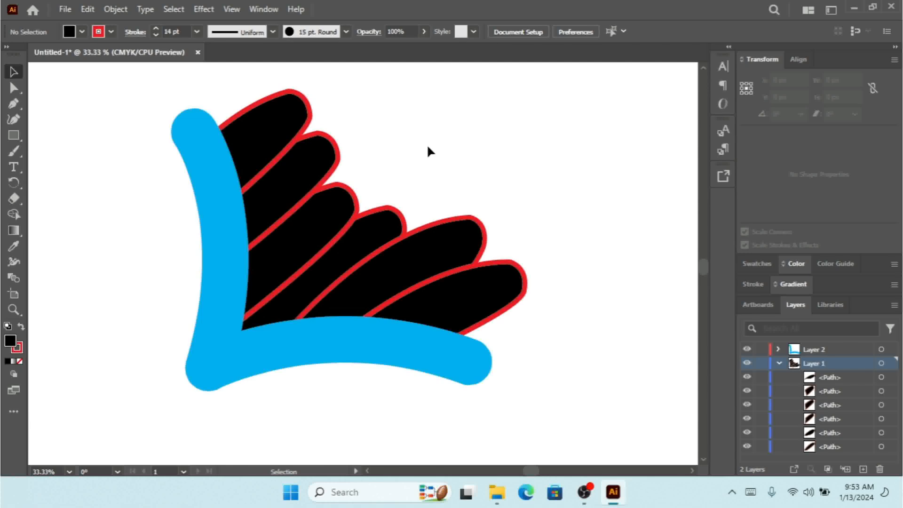
# - Fill the topmost feather with a linear gradient and set its starting color stop to teal 008A94
pyautogui.hotkey('ctrl', '-')
pyautogui.hotkey('ctrl', '-')
pyautogui.hotkey('ctrl', '-')
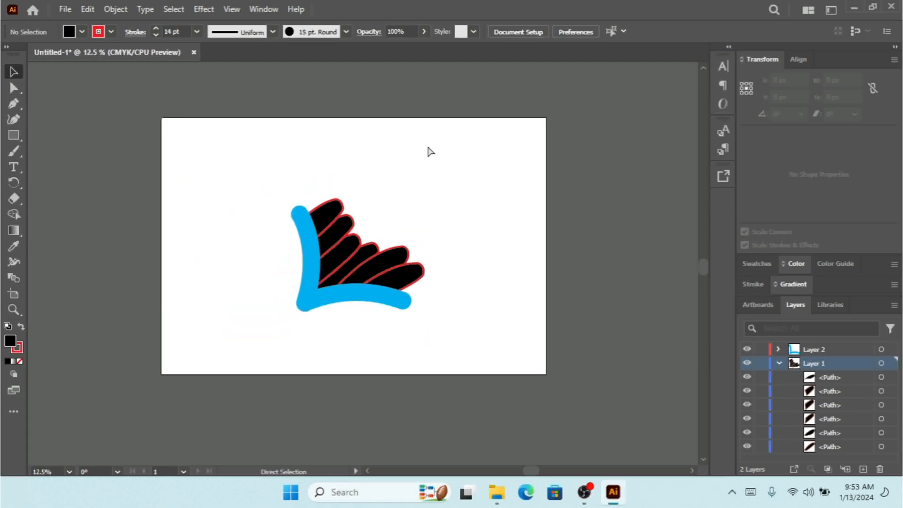
pyautogui.hotkey('ctrl', '+')
pyautogui.hotkey('ctrl', '+')
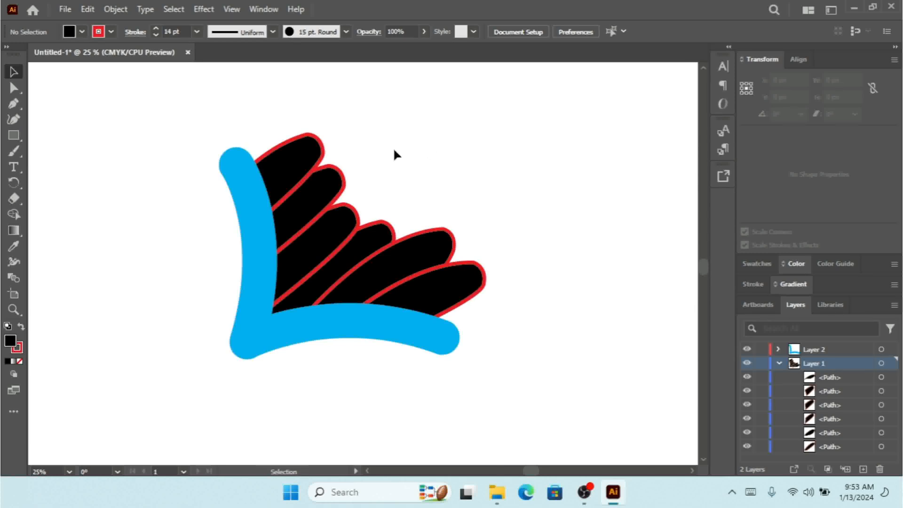
pyautogui.click(313, 151)
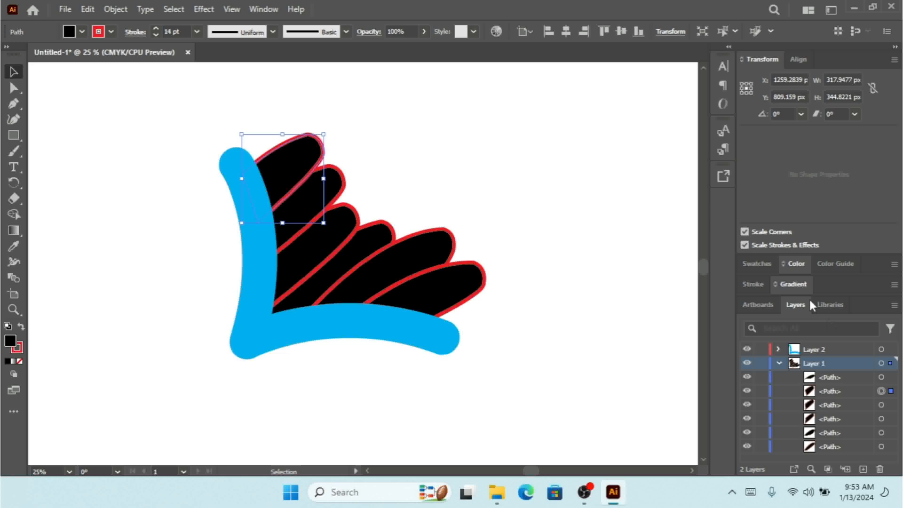
pyautogui.click(794, 285)
pyautogui.click(749, 411)
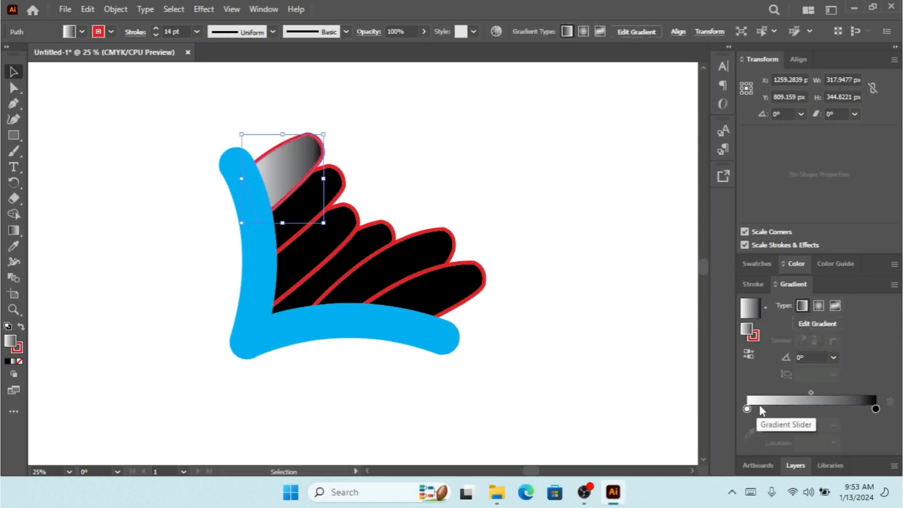
pyautogui.doubleClick(752, 409)
pyautogui.moveTo(754, 410); pyautogui.dragTo(752, 425)
pyautogui.doubleClick(747, 409)
pyautogui.moveTo(777, 352); pyautogui.dragTo(802, 352)
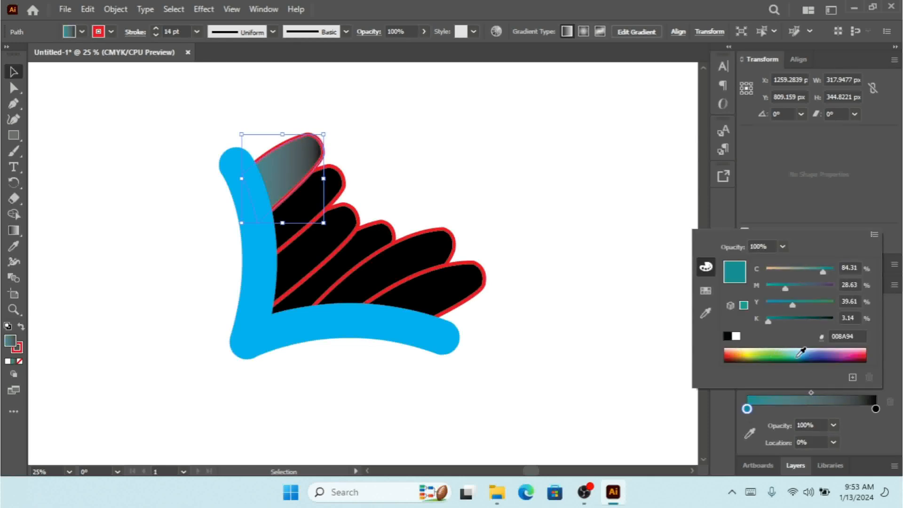
# - Change the end color stop of the topmost feather's gradient to magenta pink
pyautogui.click(877, 409)
pyautogui.doubleClick(876, 408)
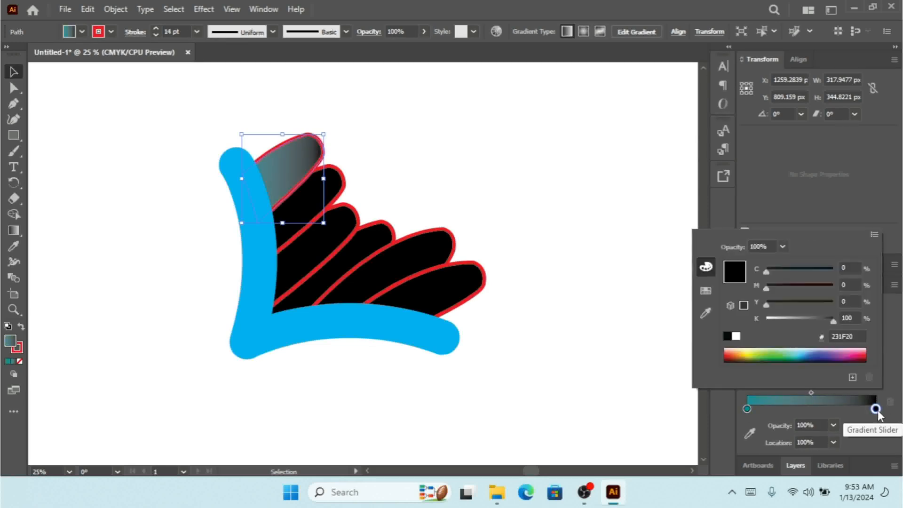
pyautogui.moveTo(821, 353)
pyautogui.mouseDown()
pyautogui.moveTo(767, 354)
pyautogui.moveTo(864, 352)
pyautogui.moveTo(822, 352)
pyautogui.mouseUp()
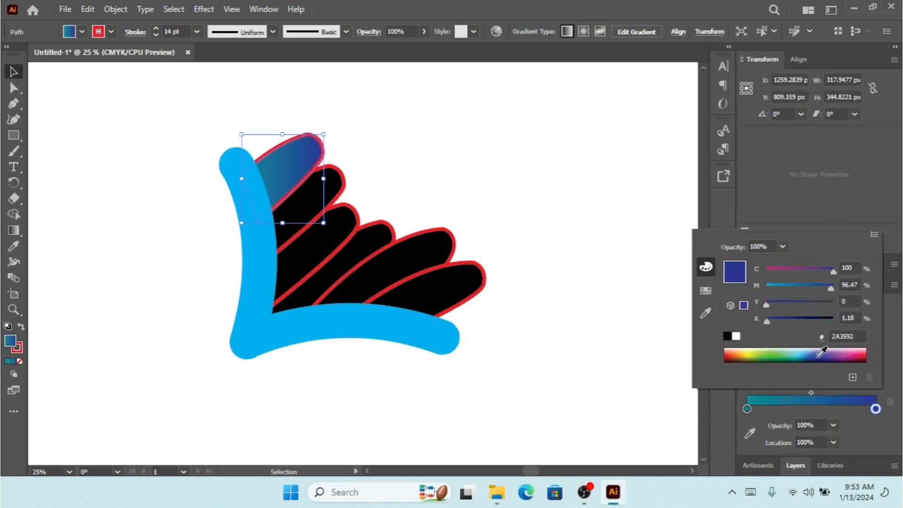
pyautogui.click(835, 356)
pyautogui.moveTo(788, 269); pyautogui.dragTo(751, 272)
pyautogui.click(413, 145)
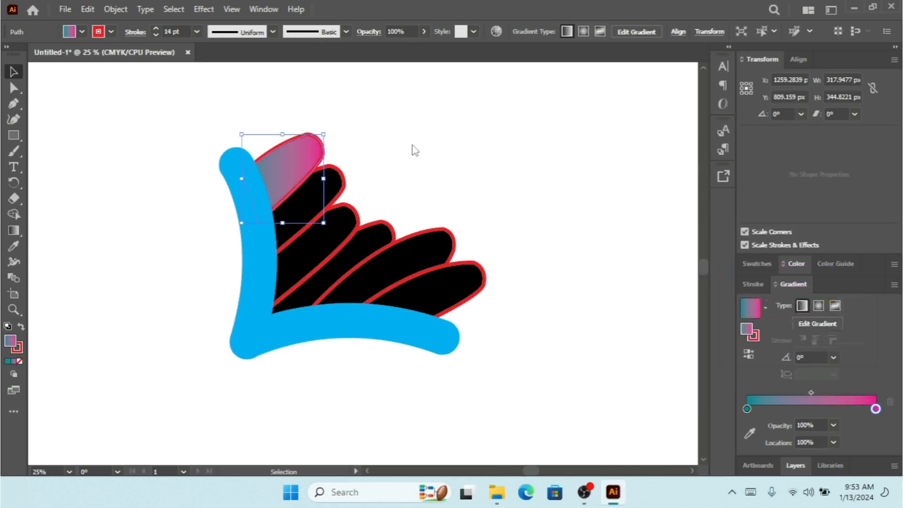
# - Copy the teal-to-pink gradient from the topmost feather onto the second feather with the Eyedropper, and deselect it
pyautogui.click(385, 147)
pyautogui.click(302, 192)
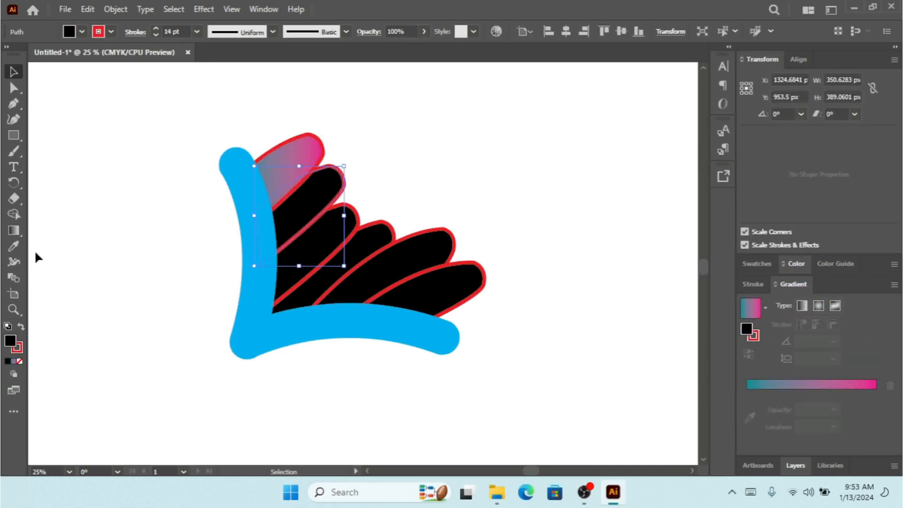
pyautogui.press('i')
pyautogui.click(278, 168)
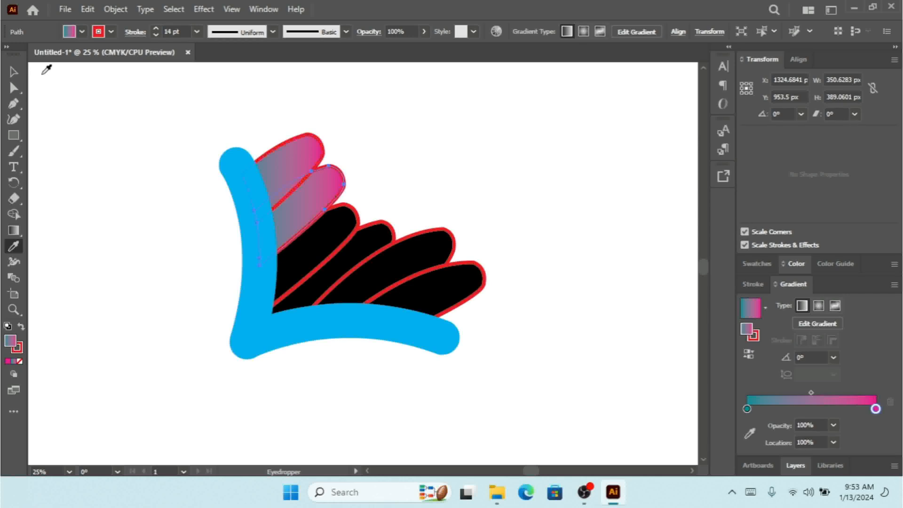
pyautogui.click(13, 72)
pyautogui.click(117, 159)
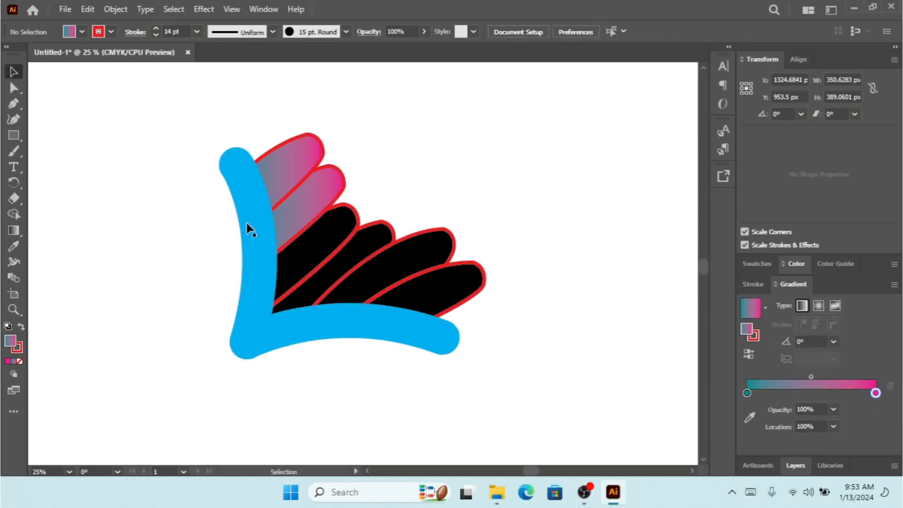
# - Select the four remaining black feathers together and apply the topmost feather's gradient to them with the Eyedropper
pyautogui.click(334, 246)
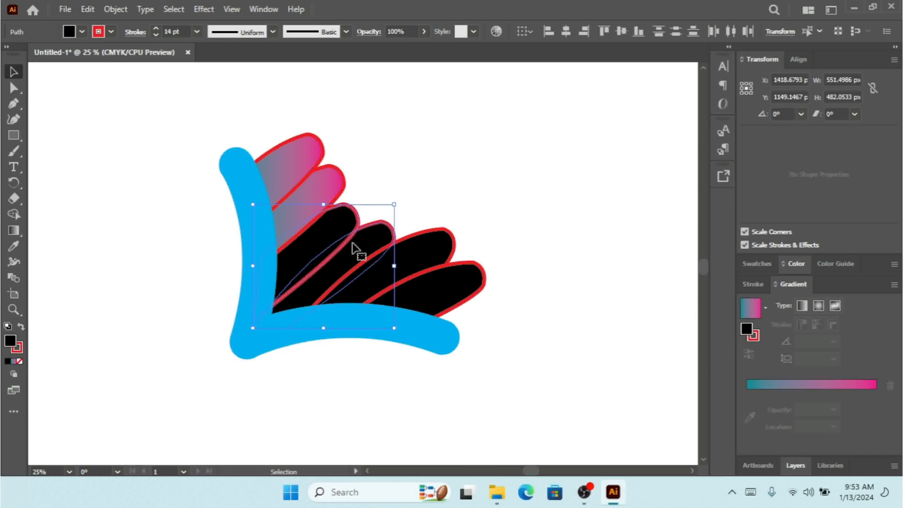
pyautogui.keyDown('shift'); pyautogui.click(456, 258); pyautogui.keyUp('shift')
pyautogui.keyDown('shift'); pyautogui.click(464, 286); pyautogui.keyUp('shift')
pyautogui.click(14, 245)
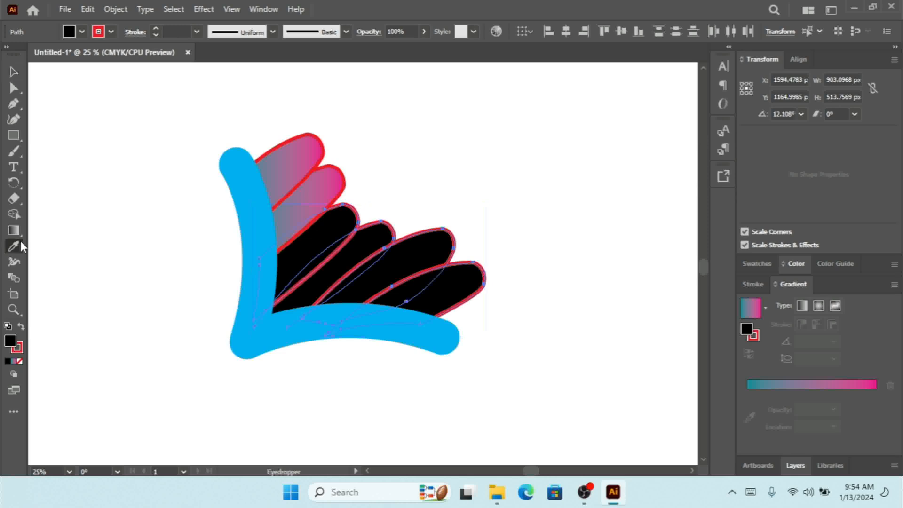
pyautogui.click(297, 147)
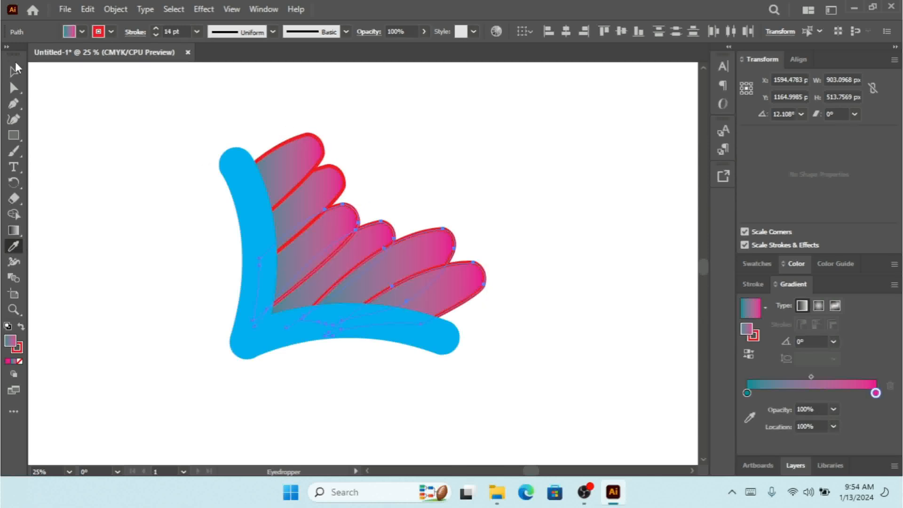
# - Add the two upper feathers to the selection and change the stroke color of all six feathers to black
pyautogui.click(14, 71)
pyautogui.keyDown('shift'); pyautogui.click(315, 175); pyautogui.keyUp('shift')
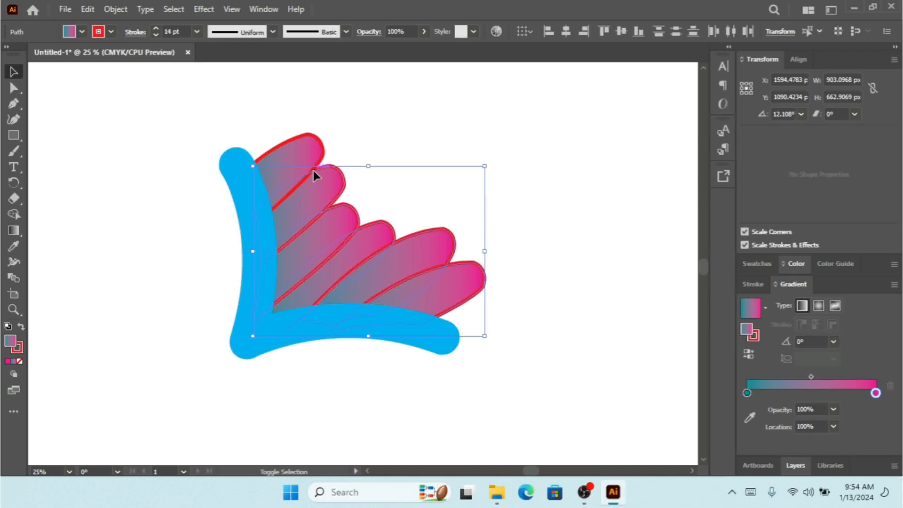
pyautogui.keyDown('shift'); pyautogui.click(308, 145); pyautogui.keyUp('shift')
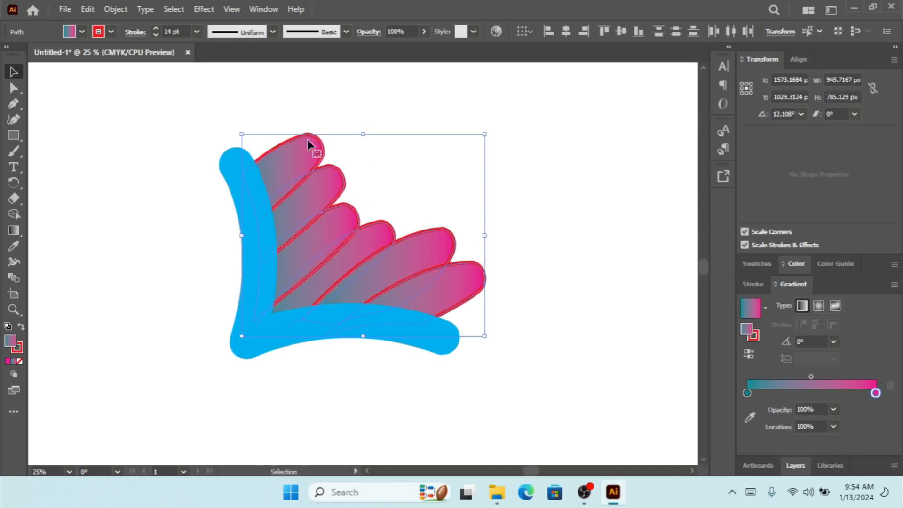
pyautogui.click(112, 30)
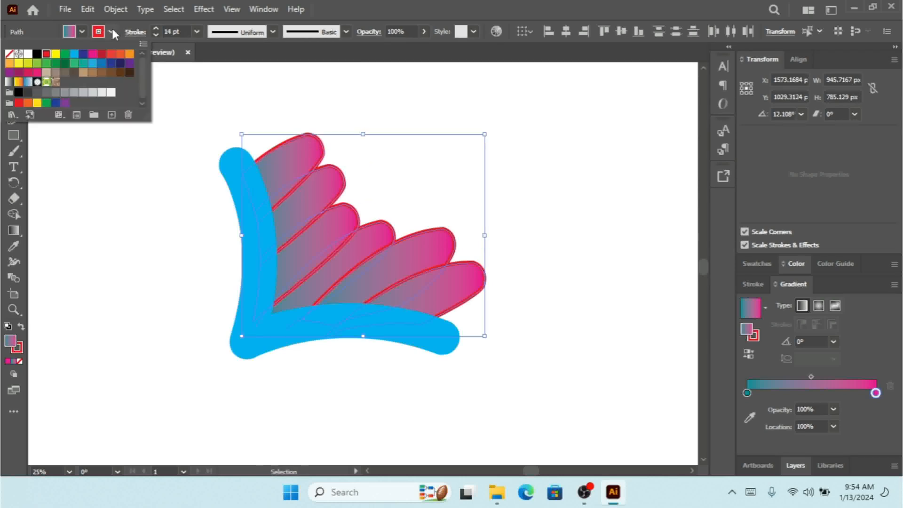
pyautogui.click(37, 55)
# - Increase the stroke weight of all six feathers to 28 pt and clear the selection
pyautogui.click(155, 29)
pyautogui.click(156, 29)
pyautogui.click(155, 29)
pyautogui.click(156, 29)
pyautogui.click(156, 27)
pyautogui.click(156, 27)
pyautogui.click(156, 27)
pyautogui.click(157, 27)
pyautogui.click(156, 27)
pyautogui.click(132, 169)
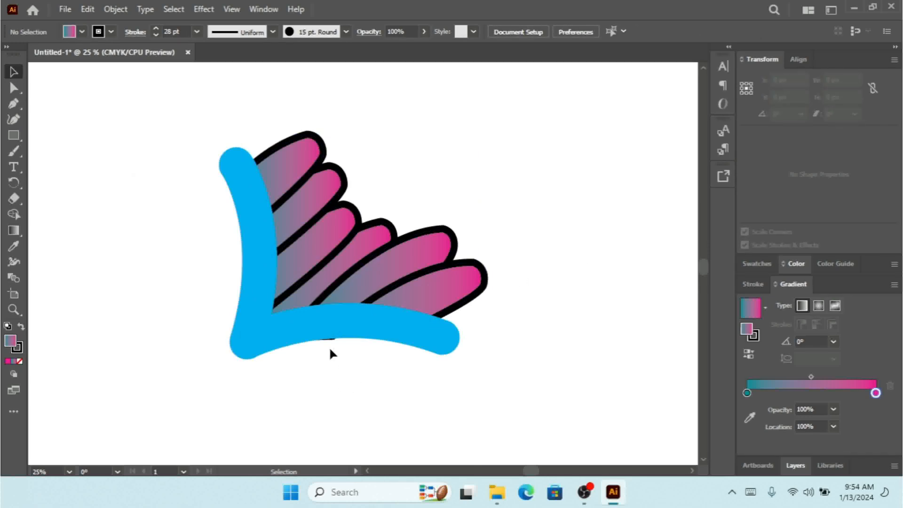
# - Squash the lowest feather slightly from its underside so its base stays hidden behind the blue stem, and deselect it
pyautogui.click(367, 296)
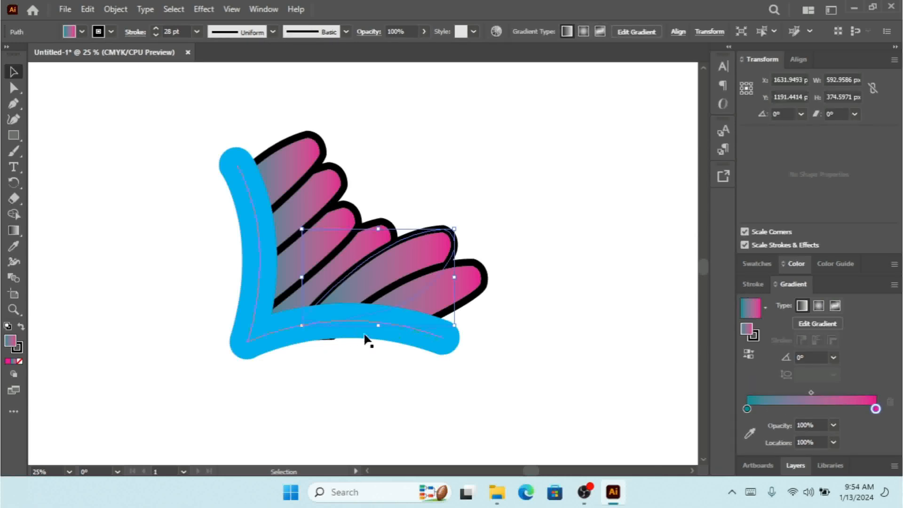
pyautogui.click(466, 305)
pyautogui.moveTo(410, 331); pyautogui.dragTo(414, 320)
pyautogui.click(475, 365)
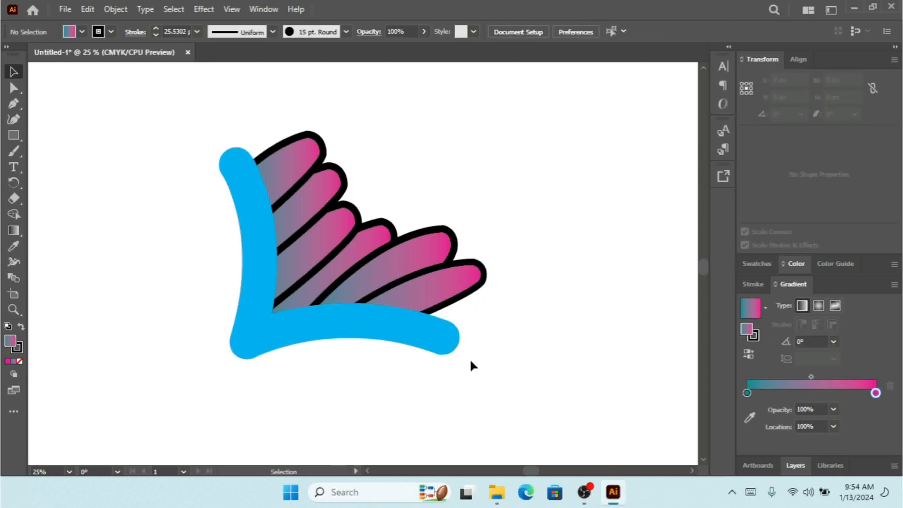
# - Redirect the second feather's gradient downward at about -94.8° with the Gradient tool, running from teal at its tip to pink, and deselect it
pyautogui.hotkey('ctrl', '-')
pyautogui.hotkey('ctrl', '-')
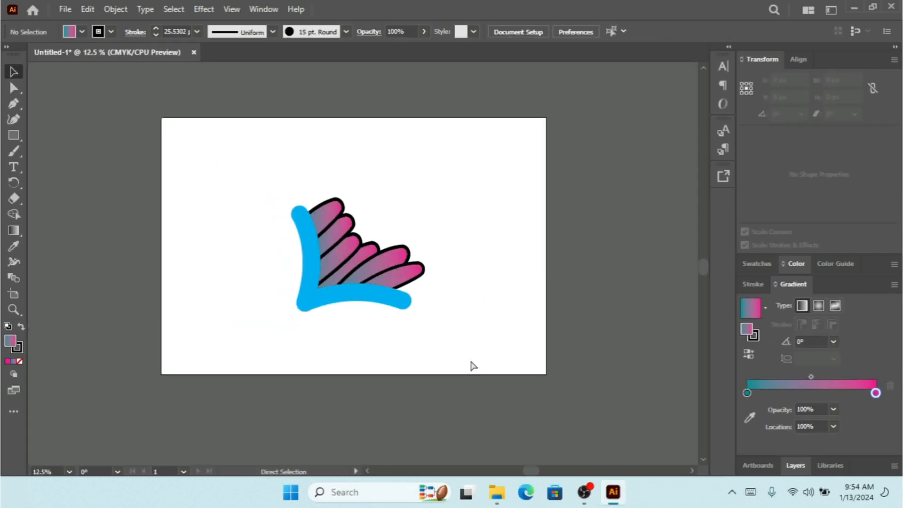
pyautogui.hotkey('ctrl', '+')
pyautogui.hotkey('ctrl', '+')
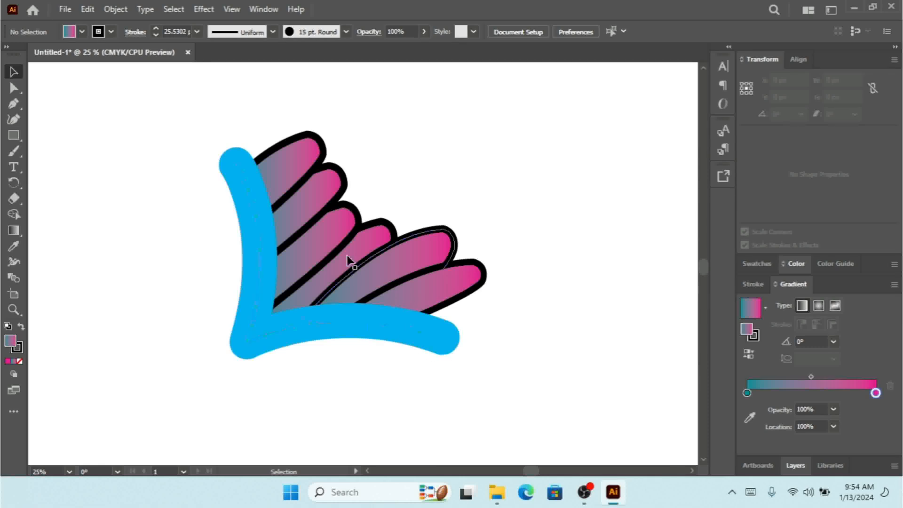
pyautogui.click(277, 226)
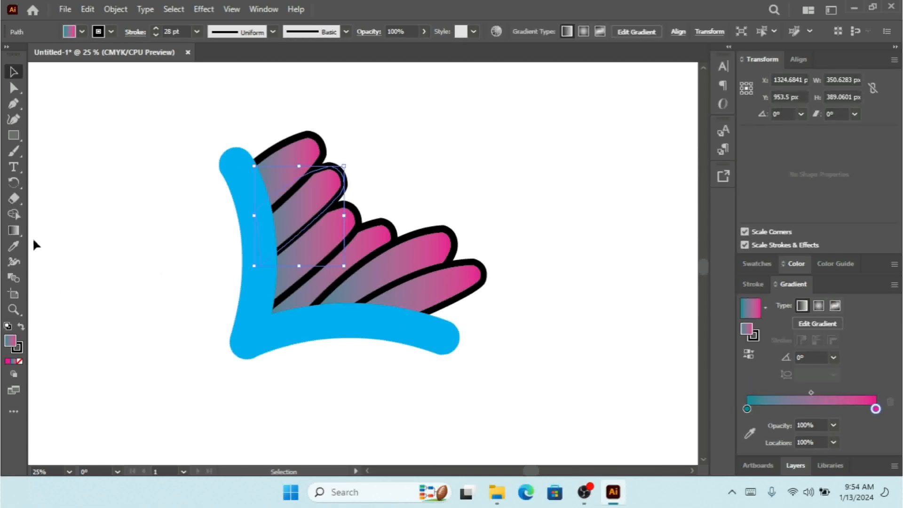
pyautogui.click(13, 230)
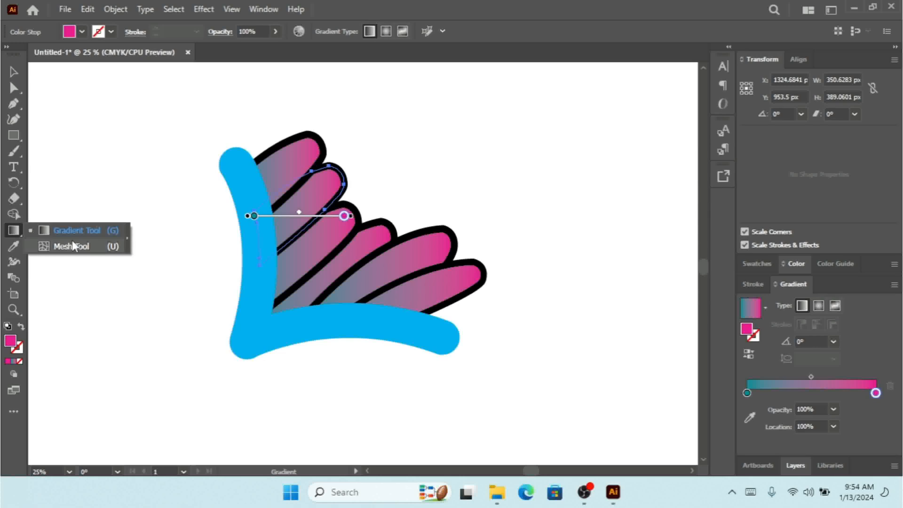
pyautogui.click(69, 231)
pyautogui.moveTo(300, 185); pyautogui.dragTo(297, 249)
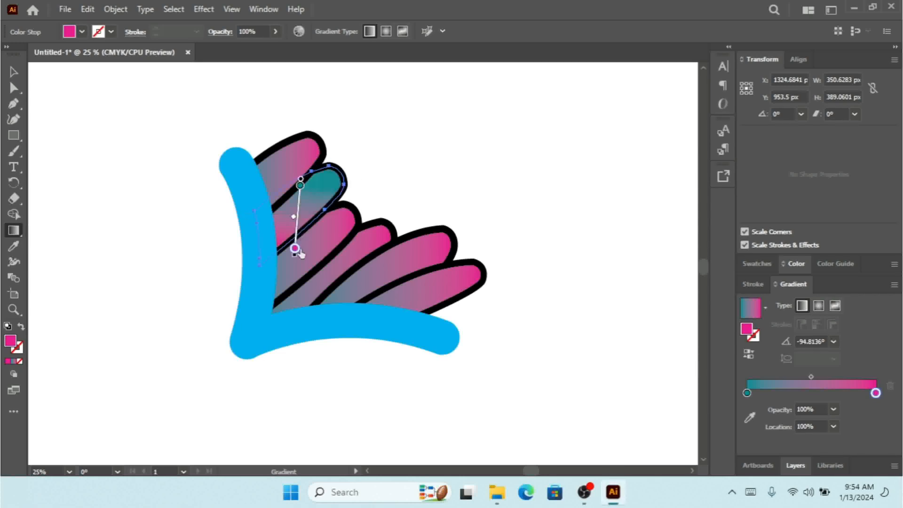
pyautogui.press('v')
pyautogui.click(80, 151)
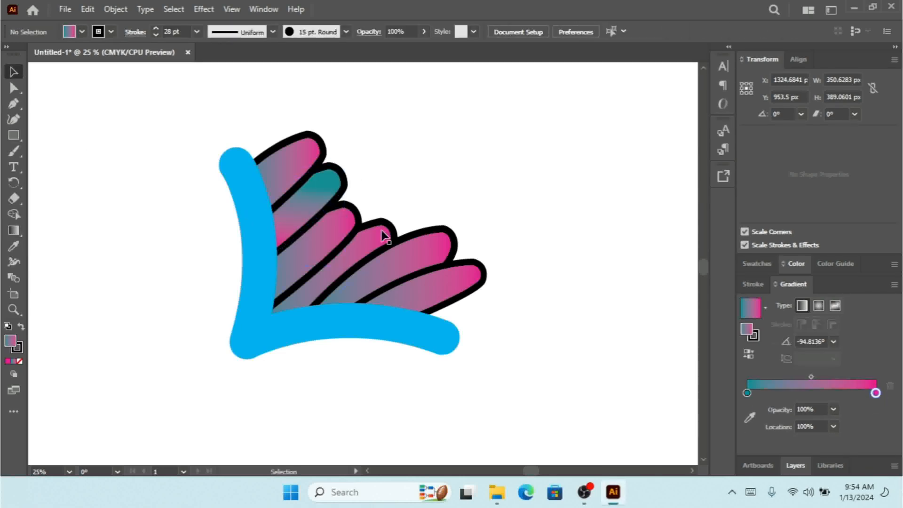
# - Redirect the fourth feather's gradient downward at about -113.9° with the Gradient tool, from teal at its tip to pink, and deselect it
pyautogui.click(375, 249)
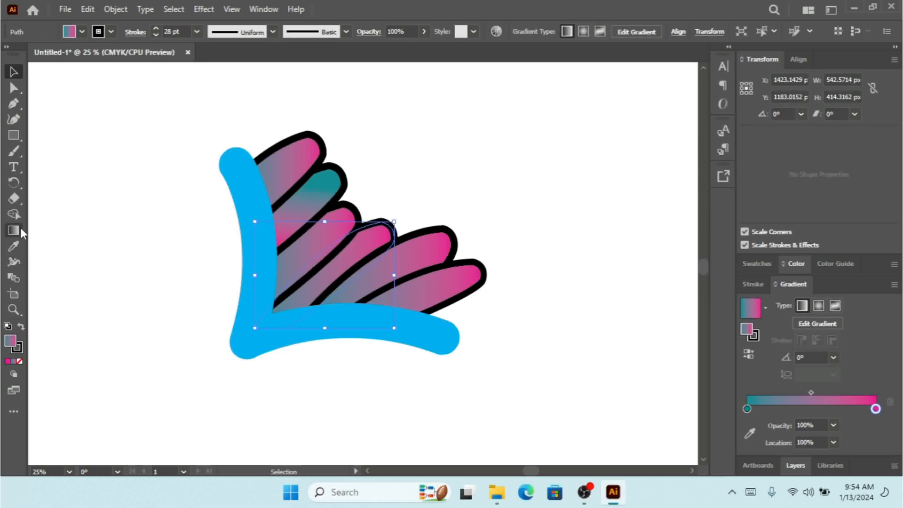
pyautogui.click(14, 230)
pyautogui.moveTo(349, 227); pyautogui.dragTo(326, 279)
pyautogui.click(14, 72)
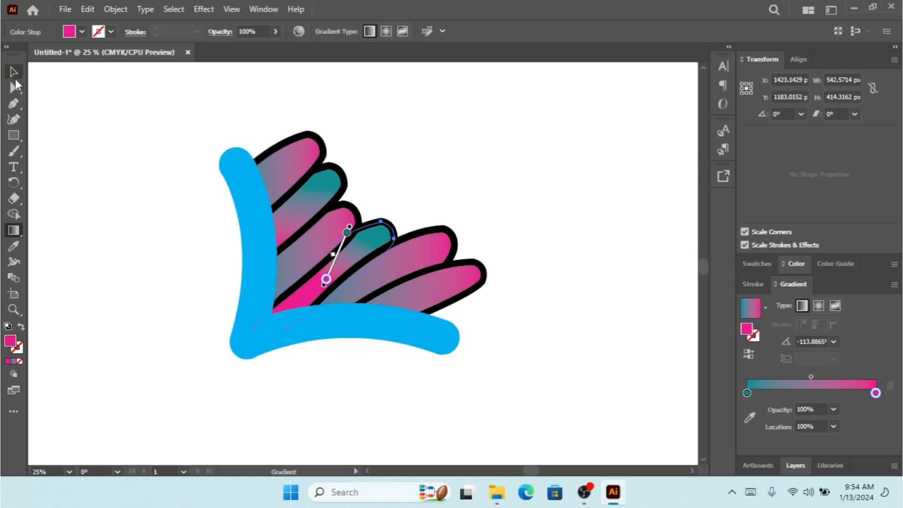
pyautogui.click(539, 279)
# - Redirect the lowest feather's gradient downward at about -106.5° with the Gradient tool, from teal along its upper edge to pink, and deselect it
pyautogui.click(411, 286)
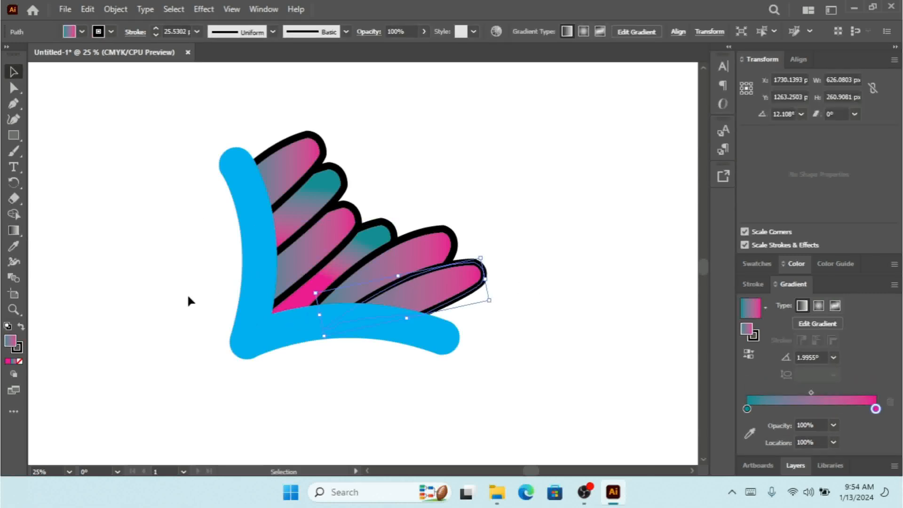
pyautogui.press('g')
pyautogui.moveTo(414, 267); pyautogui.dragTo(400, 315)
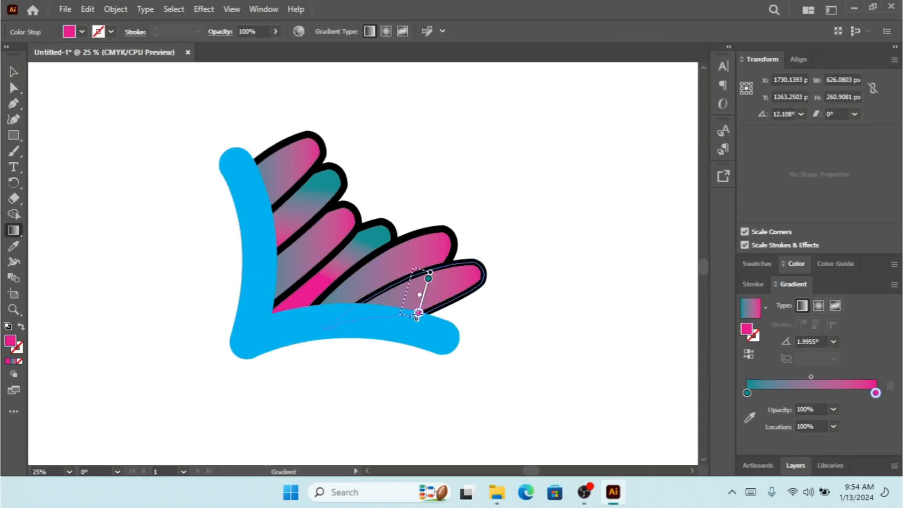
pyautogui.click(17, 73)
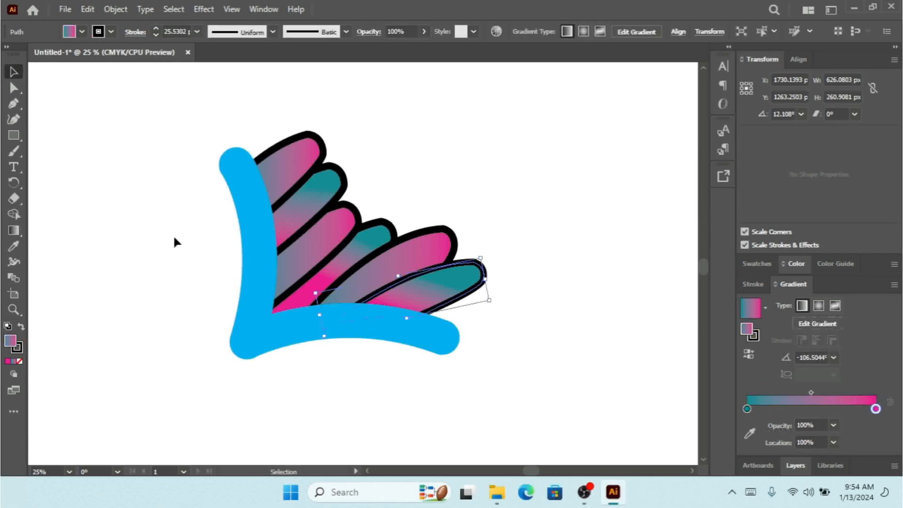
pyautogui.click(605, 97)
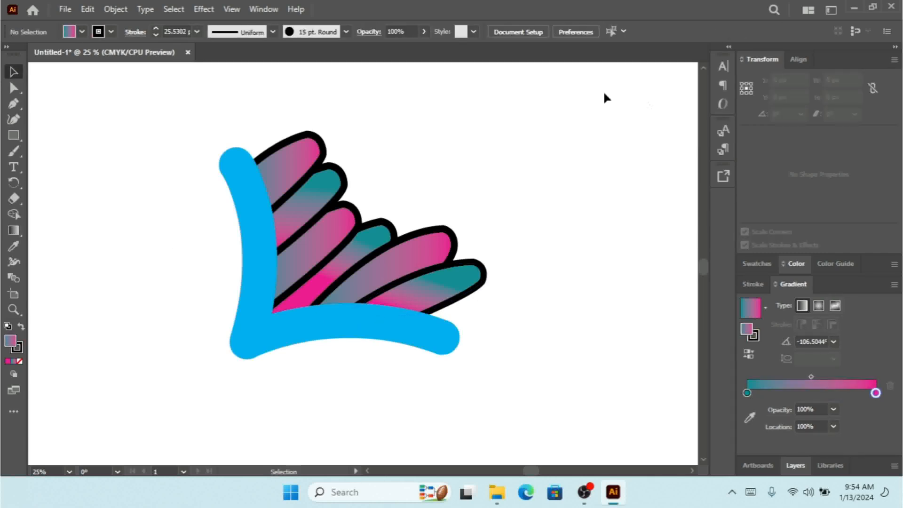
pyautogui.click(448, 241)
pyautogui.click(571, 217)
pyautogui.moveTo(544, 134)
pyautogui.mouseDown()
pyautogui.moveTo(316, 239)
pyautogui.moveTo(211, 348)
pyautogui.mouseUp()
pyautogui.click(281, 125)
# - Round off the tip of the topmost feather's outline with the Smooth tool and deselect it
pyautogui.click(296, 157)
pyautogui.press('a')
pyautogui.hotkey('ctrl', '=')
pyautogui.press('v')
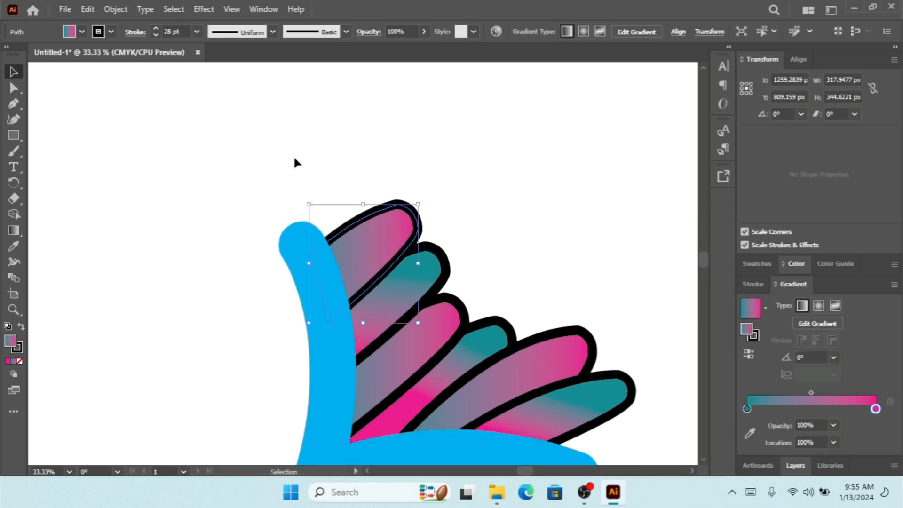
pyautogui.click(13, 412)
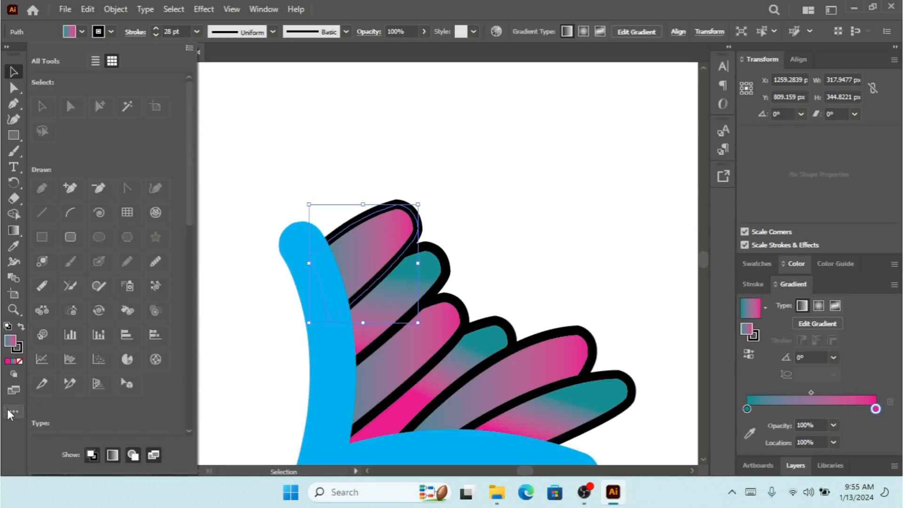
pyautogui.click(160, 267)
pyautogui.moveTo(414, 219)
pyautogui.mouseDown()
pyautogui.moveTo(433, 230)
pyautogui.moveTo(403, 185)
pyautogui.moveTo(398, 226)
pyautogui.moveTo(414, 270)
pyautogui.mouseUp()
pyautogui.moveTo(411, 240); pyautogui.dragTo(393, 273)
pyautogui.click(14, 72)
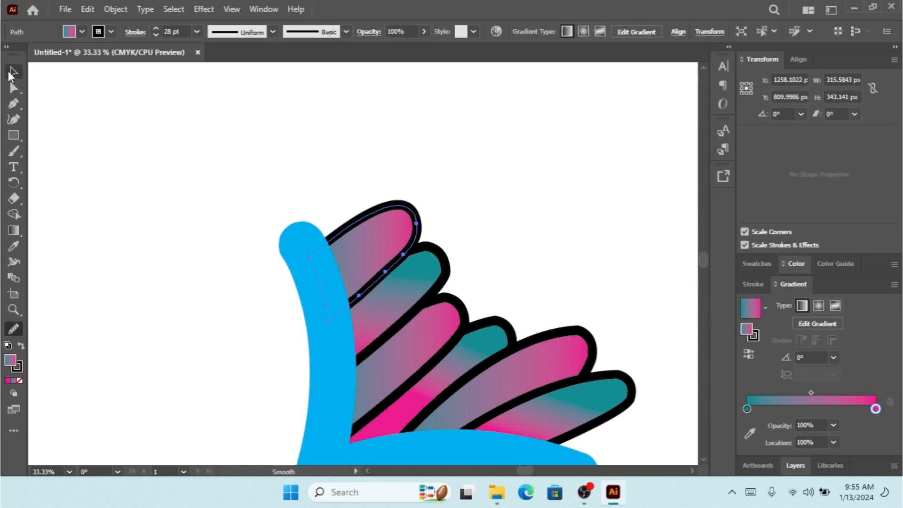
pyautogui.click(258, 238)
# - Smooth the outline around the second feather's tip with the Smooth tool, undo the stray last stroke, and clear the selection
pyautogui.click(428, 264)
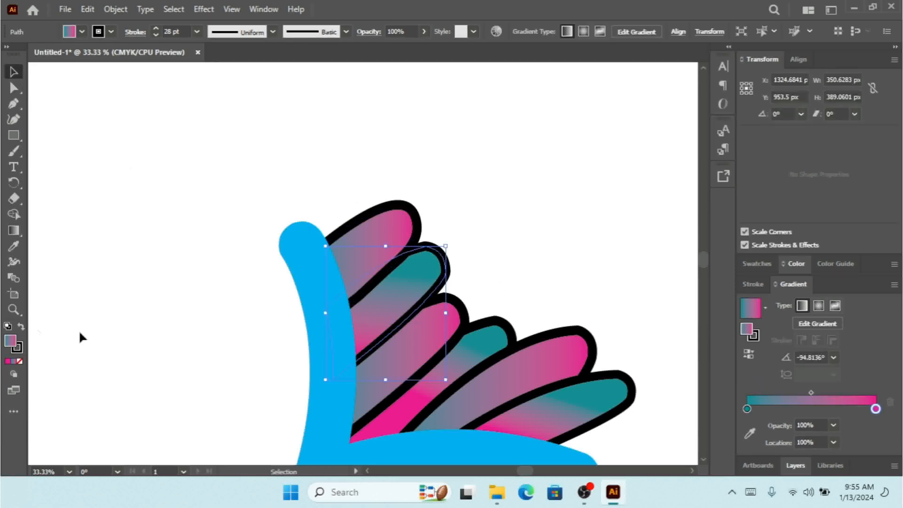
pyautogui.click(13, 413)
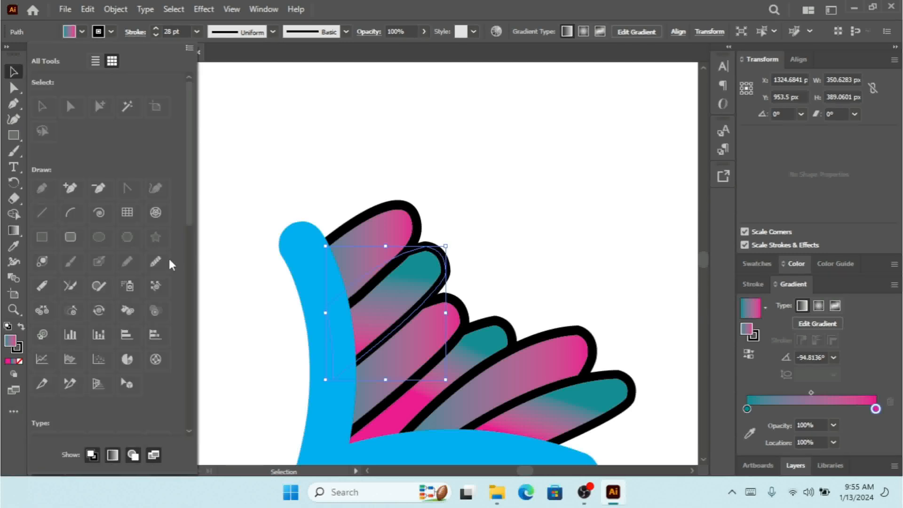
pyautogui.click(437, 270)
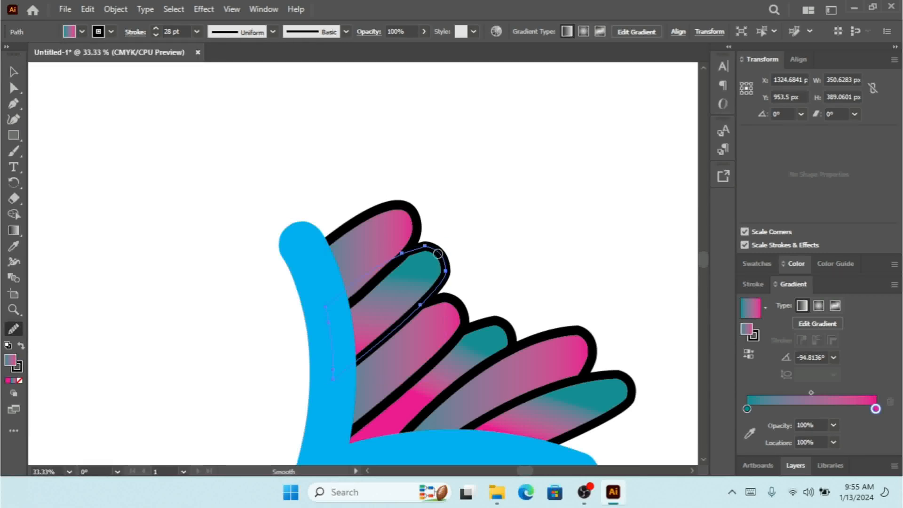
pyautogui.moveTo(422, 242)
pyautogui.mouseDown()
pyautogui.moveTo(449, 261)
pyautogui.moveTo(450, 273)
pyautogui.moveTo(434, 285)
pyautogui.mouseUp()
pyautogui.hotkey('ctrl', 'z')
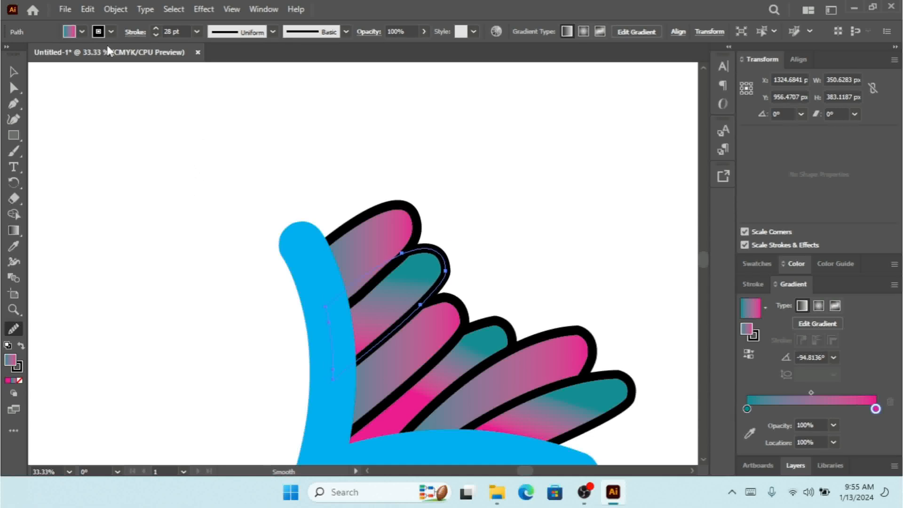
pyautogui.click(13, 71)
pyautogui.click(318, 267)
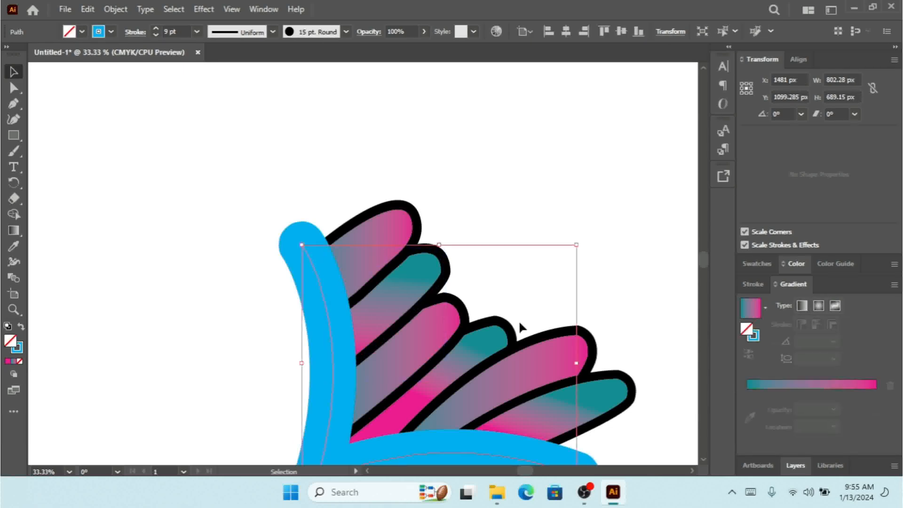
pyautogui.click(524, 186)
# - Smooth the upper curve of the third feather's tip with the Smooth tool and deselect the feather
pyautogui.click(440, 338)
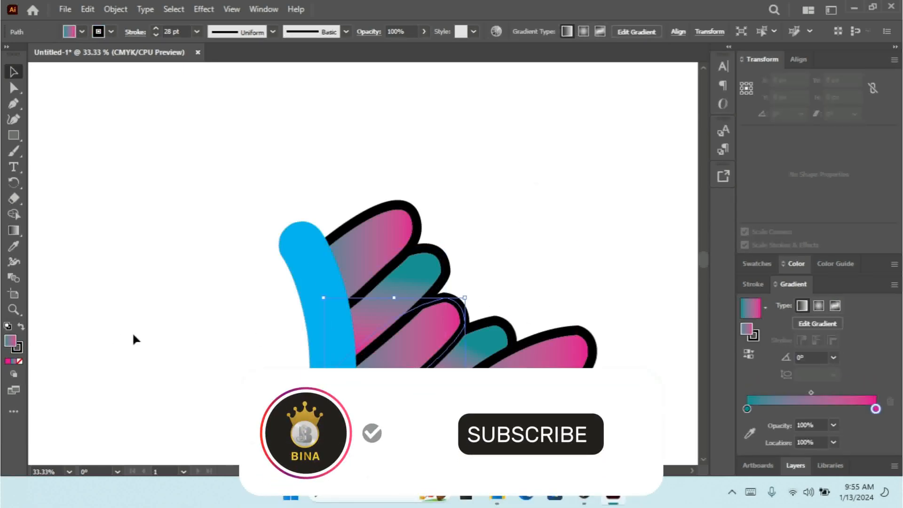
pyautogui.click(14, 411)
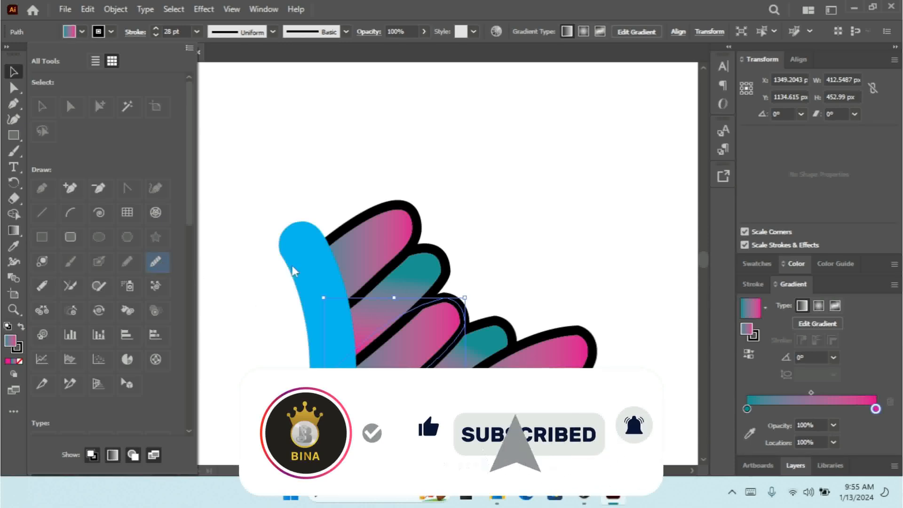
pyautogui.click(447, 299)
pyautogui.moveTo(426, 295)
pyautogui.mouseDown()
pyautogui.moveTo(467, 304)
pyautogui.moveTo(457, 321)
pyautogui.mouseUp()
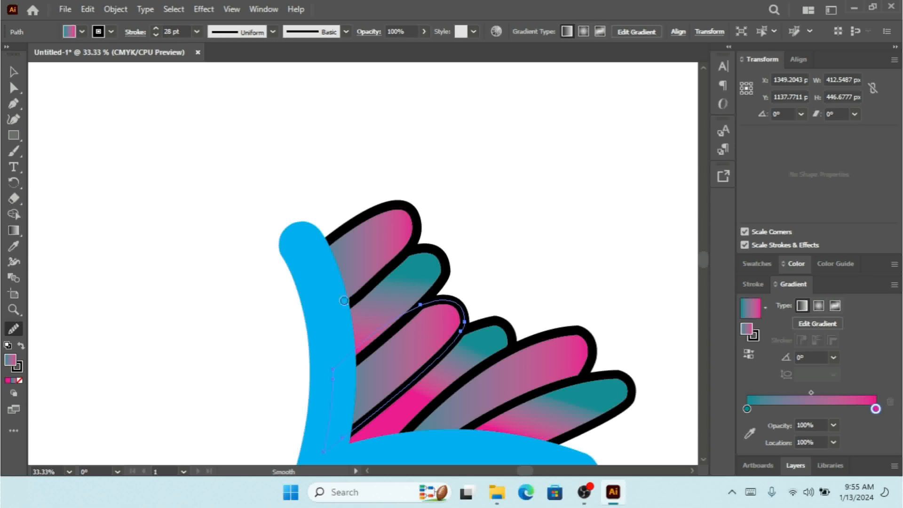
pyautogui.click(14, 72)
pyautogui.click(278, 168)
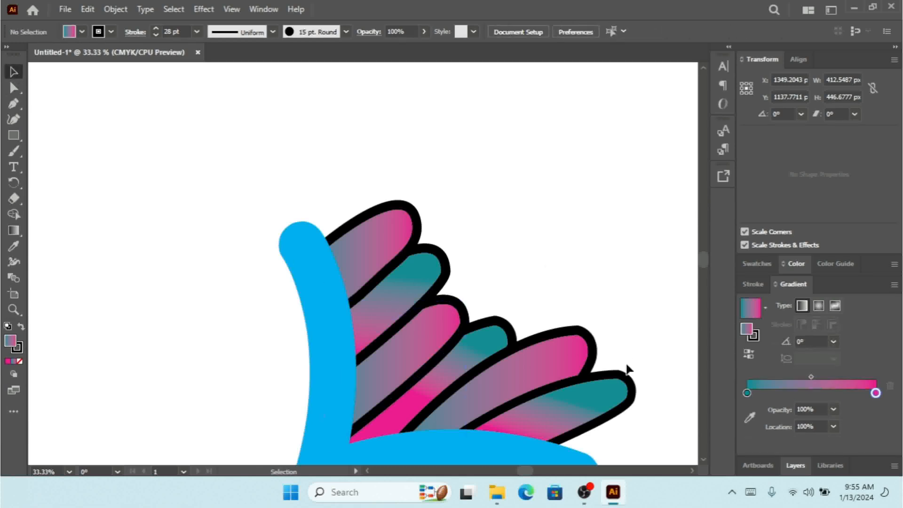
# - Smooth the outline at the fourth feather's teal tip with the Smooth tool and deselect it
pyautogui.click(501, 332)
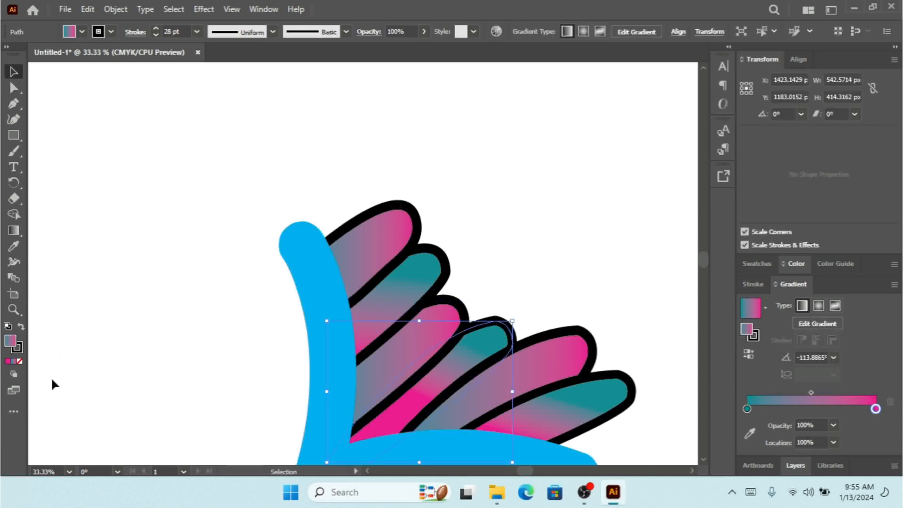
pyautogui.click(13, 410)
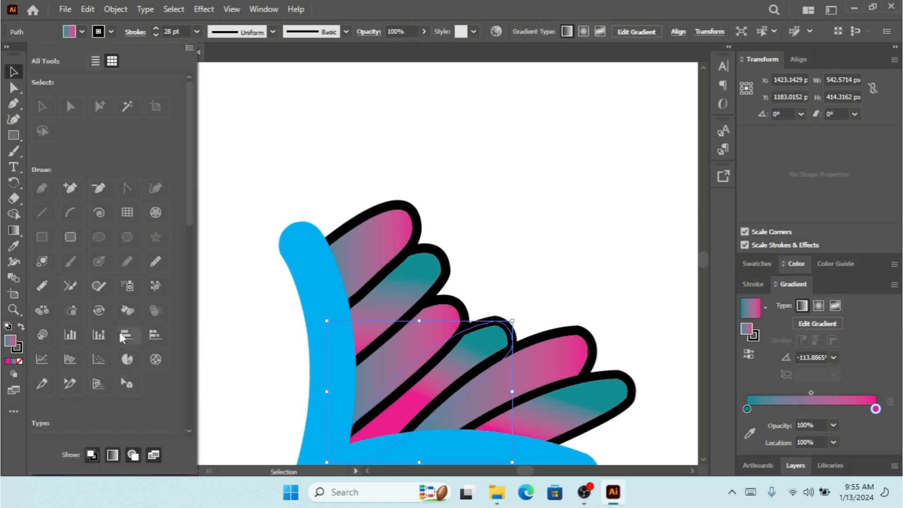
pyautogui.click(524, 354)
pyautogui.moveTo(475, 324)
pyautogui.mouseDown()
pyautogui.moveTo(501, 316)
pyautogui.moveTo(510, 335)
pyautogui.mouseUp()
pyautogui.click(14, 72)
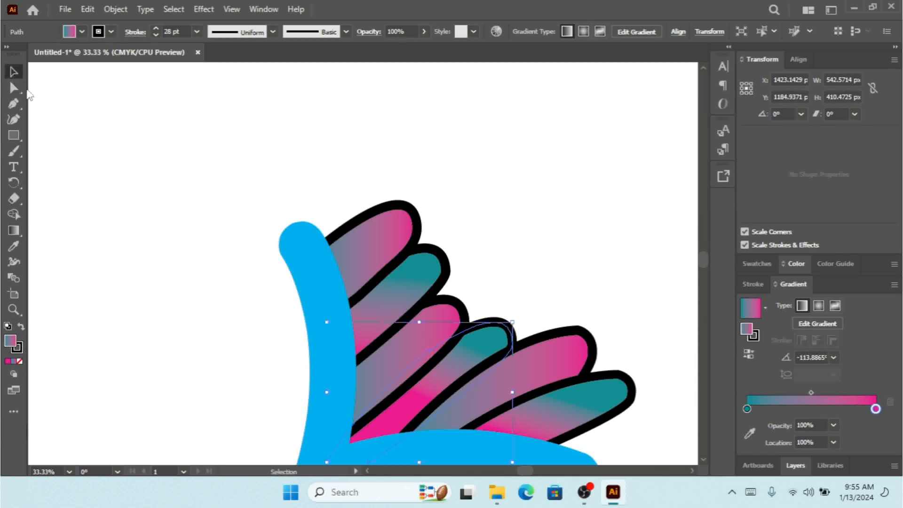
pyautogui.click(250, 318)
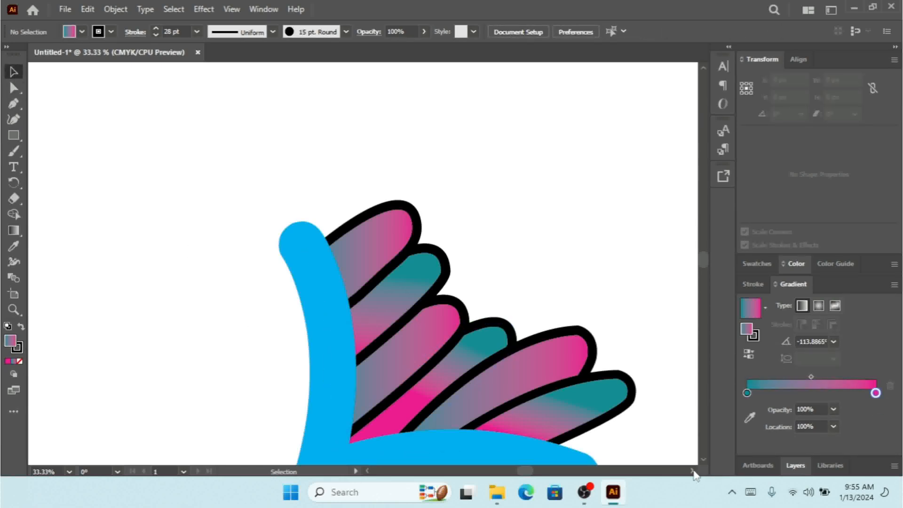
# - Smooth the fifth feather's outline around its pink tip with several Smooth tool strokes and deselect it
pyautogui.hscroll(2, 701, 474)
pyautogui.scroll(-3, 706, 459)
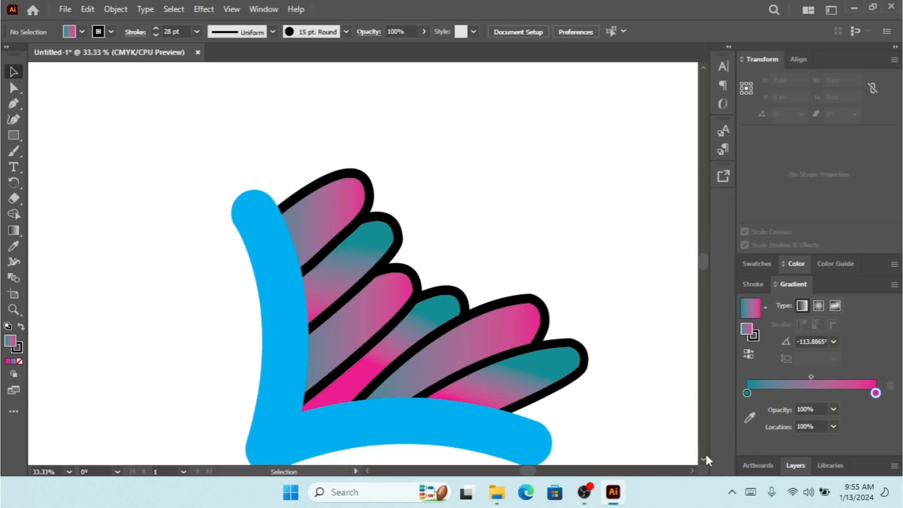
pyautogui.click(518, 276)
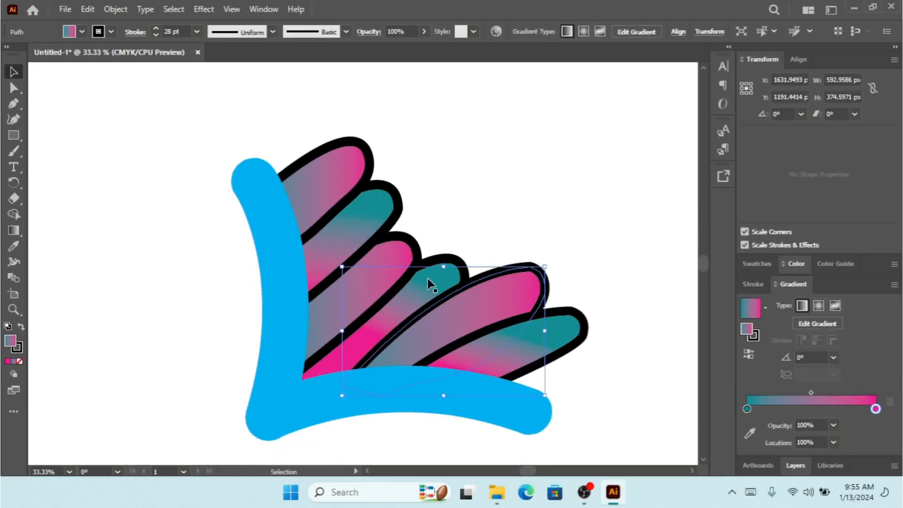
pyautogui.click(17, 410)
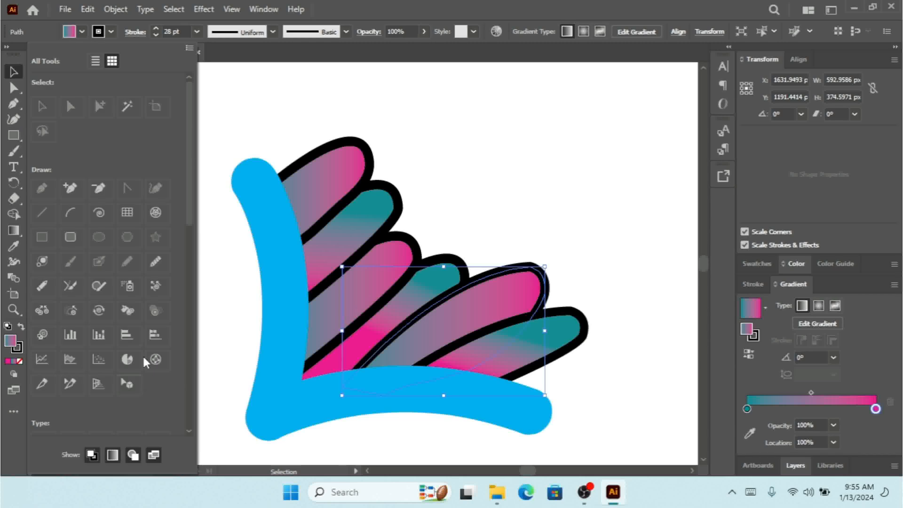
pyautogui.click(539, 269)
pyautogui.moveTo(538, 271); pyautogui.dragTo(502, 240)
pyautogui.moveTo(541, 281); pyautogui.dragTo(541, 310)
pyautogui.moveTo(536, 274); pyautogui.dragTo(544, 285)
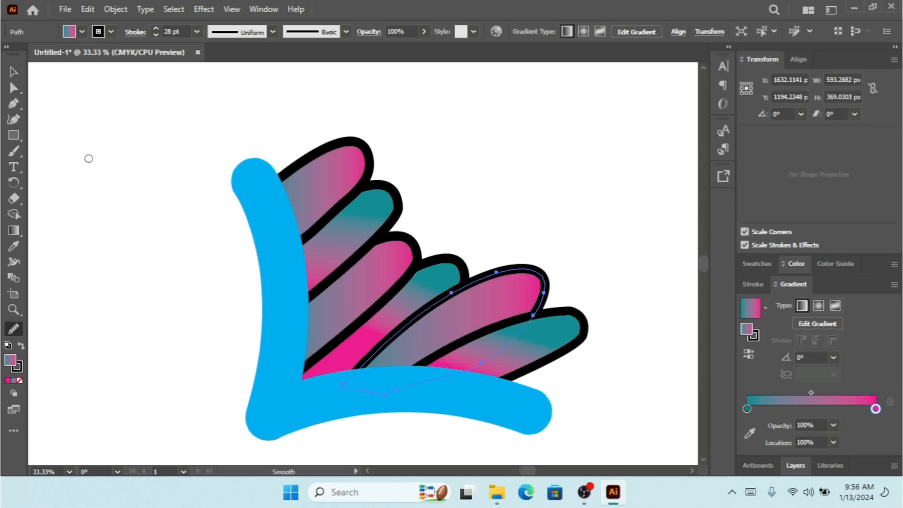
pyautogui.click(13, 72)
pyautogui.click(132, 211)
# - Smooth the underside of the lowest feather's tip with the Smooth tool and deselect the feather
pyautogui.click(559, 360)
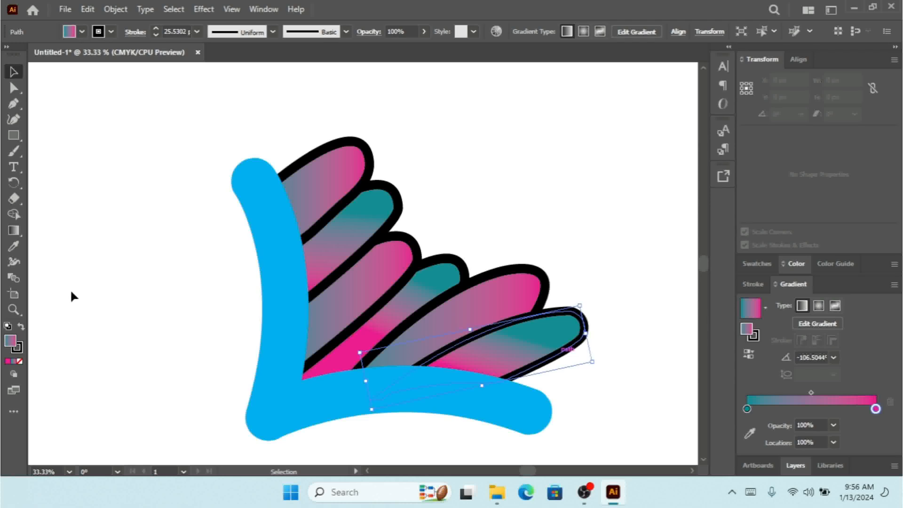
pyautogui.click(13, 412)
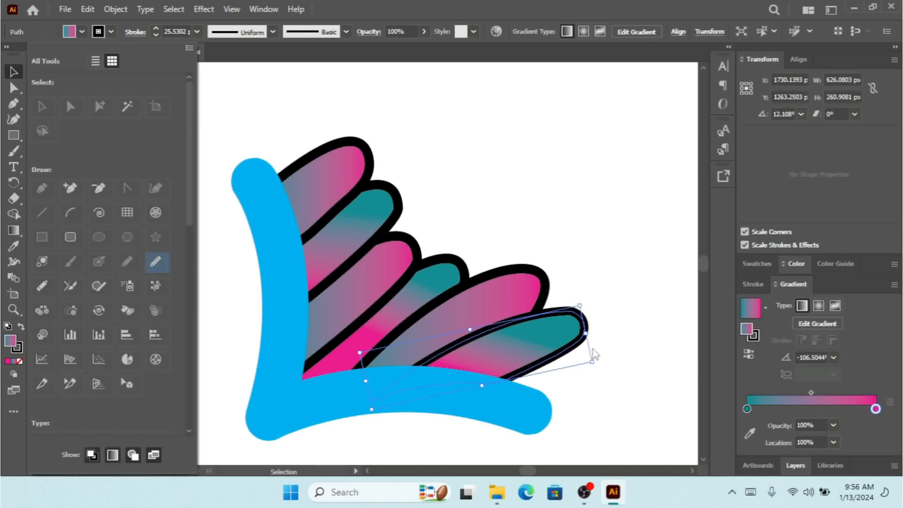
pyautogui.click(571, 339)
pyautogui.moveTo(588, 342)
pyautogui.mouseDown()
pyautogui.moveTo(583, 316)
pyautogui.moveTo(564, 310)
pyautogui.moveTo(594, 328)
pyautogui.moveTo(555, 349)
pyautogui.mouseUp()
pyautogui.click(12, 72)
pyautogui.click(113, 184)
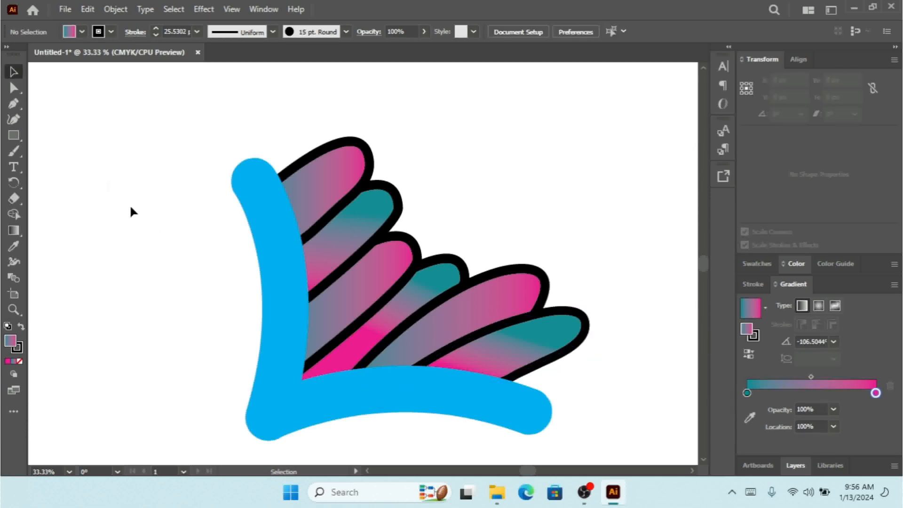
# - Select the blue stem and apply the dark purple 7C1C7C to it as fill color through the Color Picker
pyautogui.click(277, 336)
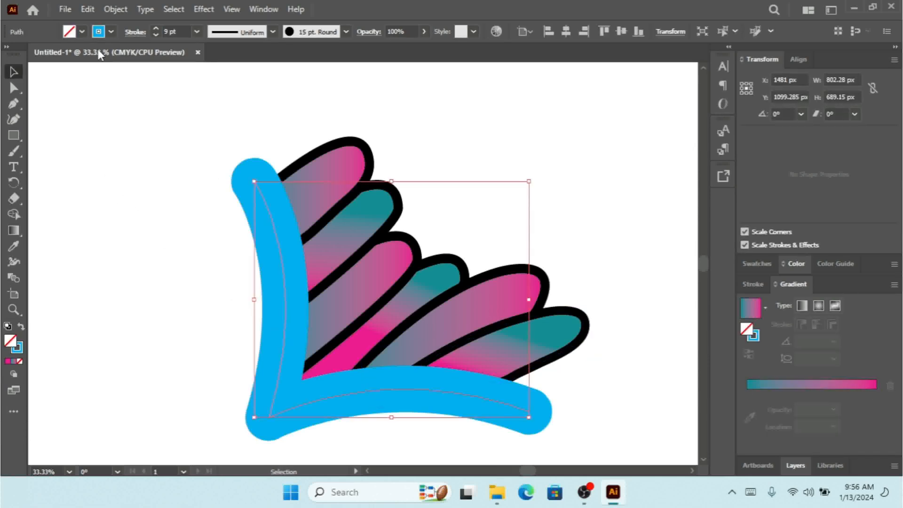
pyautogui.click(113, 34)
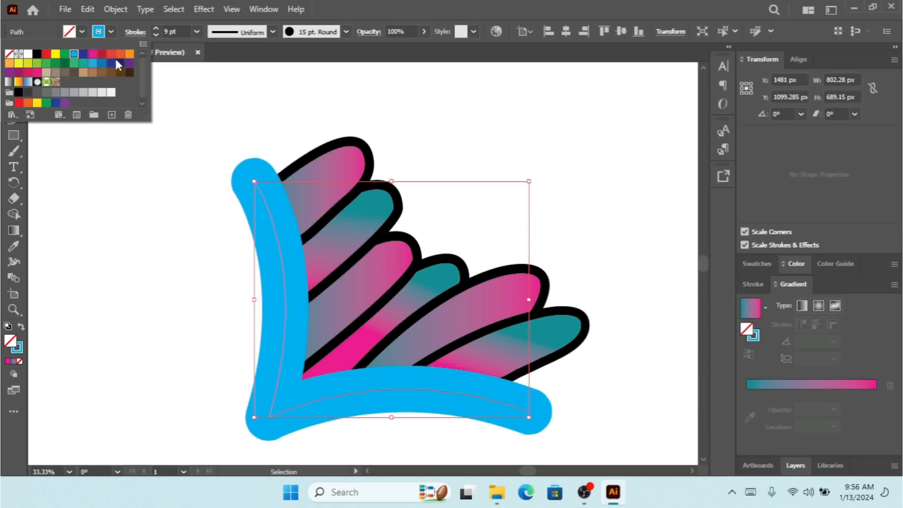
pyautogui.doubleClick(20, 350)
pyautogui.click(586, 198)
pyautogui.moveTo(587, 197); pyautogui.dragTo(588, 153)
pyautogui.click(532, 174)
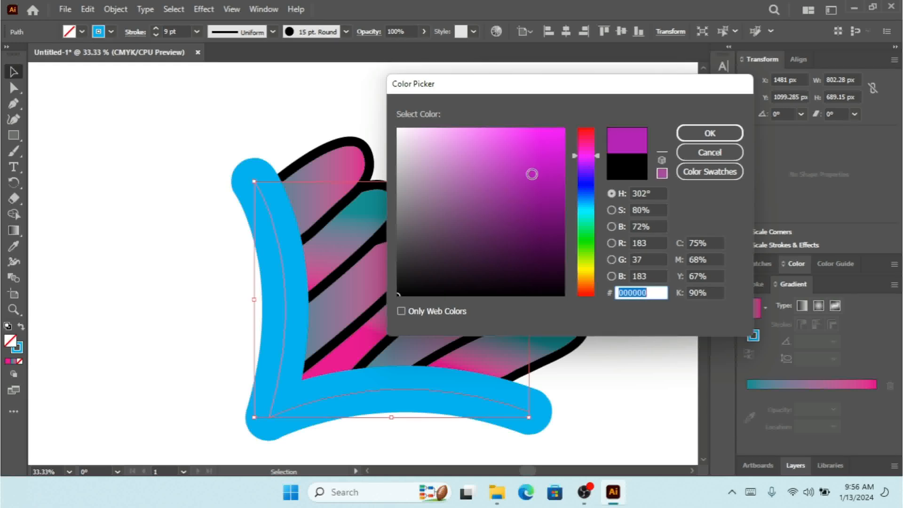
pyautogui.moveTo(532, 174); pyautogui.dragTo(530, 213)
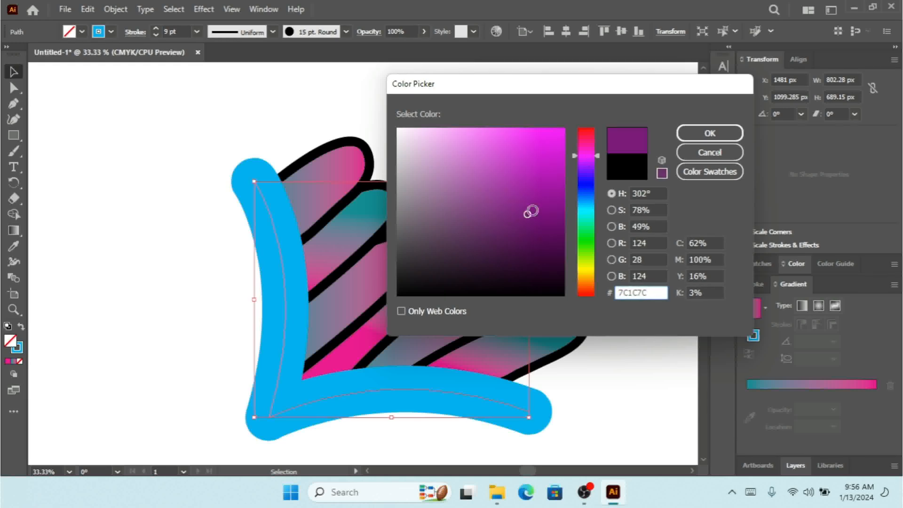
pyautogui.click(718, 133)
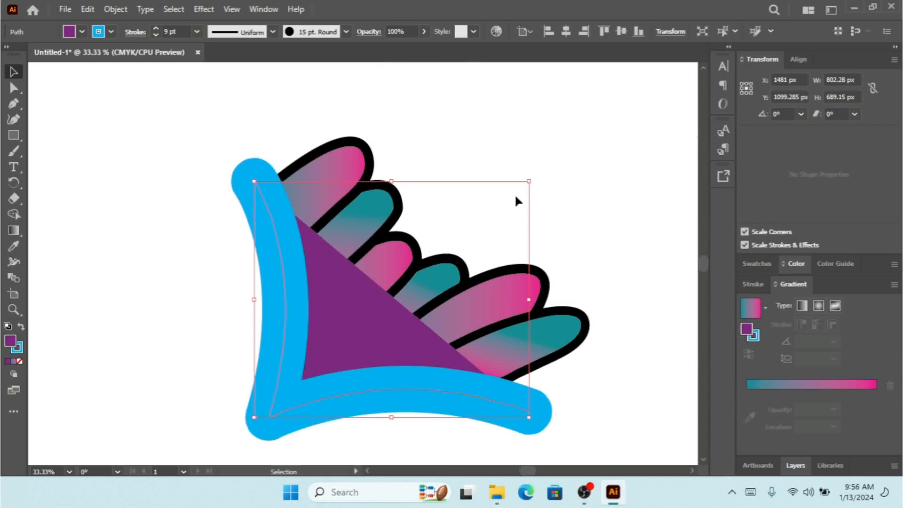
# - Swap the stem's fill and stroke colors to make its stroke purple, set its fill to None, and deselect it
pyautogui.click(20, 329)
pyautogui.click(82, 31)
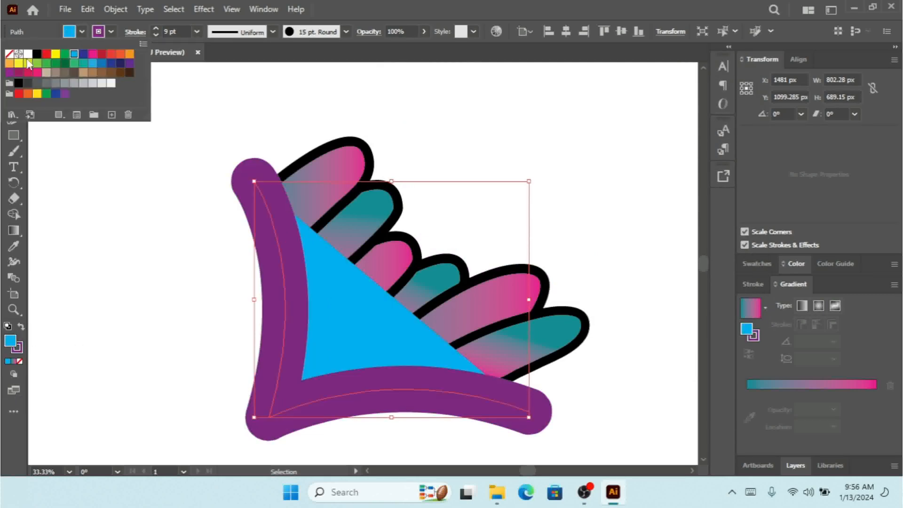
pyautogui.click(9, 54)
pyautogui.click(111, 203)
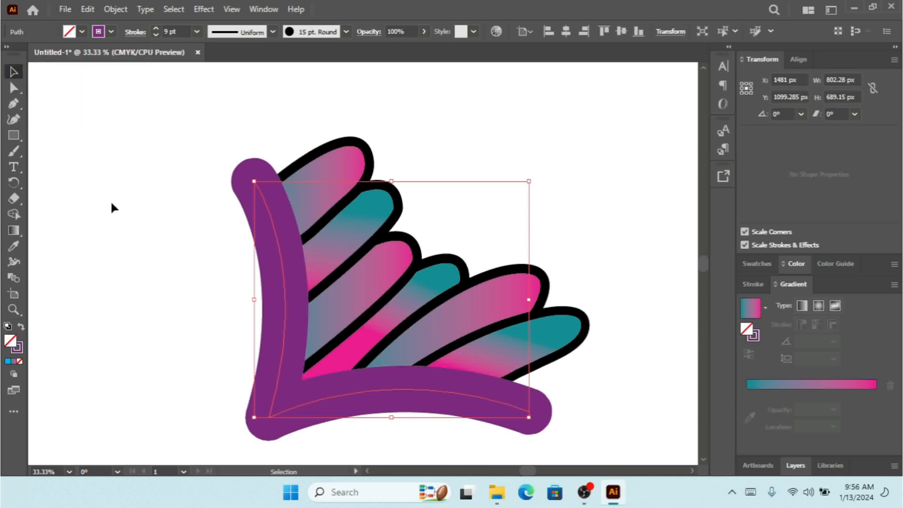
pyautogui.click(112, 206)
# - Scale the topmost pink feather down toward the stem, reducing its outline to about 22 pt, and deselect it
pyautogui.hotkey('ctrl', '-')
pyautogui.hotkey('ctrl', '-')
pyautogui.hotkey('ctrl', '-')
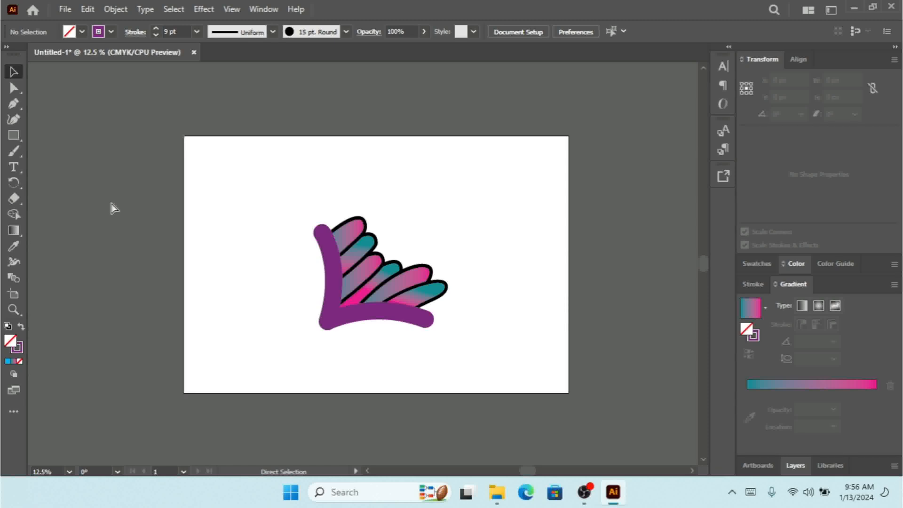
pyautogui.hotkey('ctrl', '+')
pyautogui.hotkey('ctrl', '+')
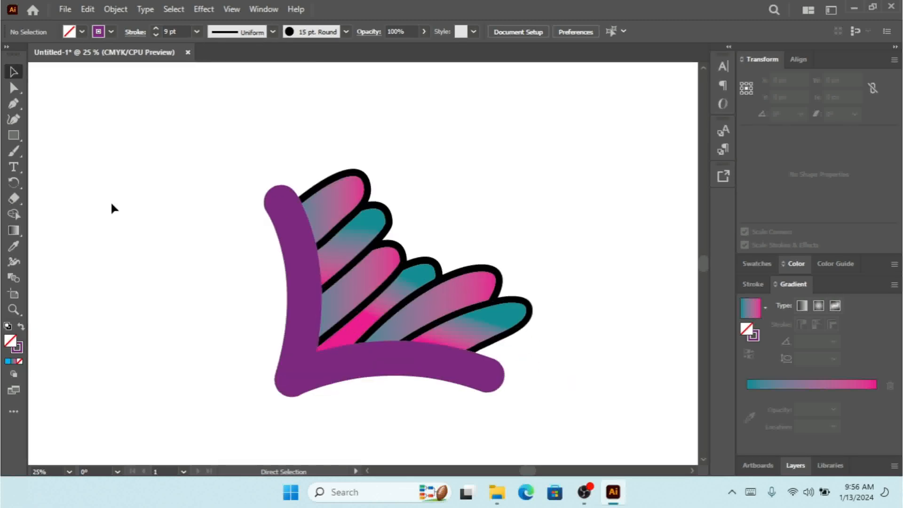
pyautogui.click(337, 195)
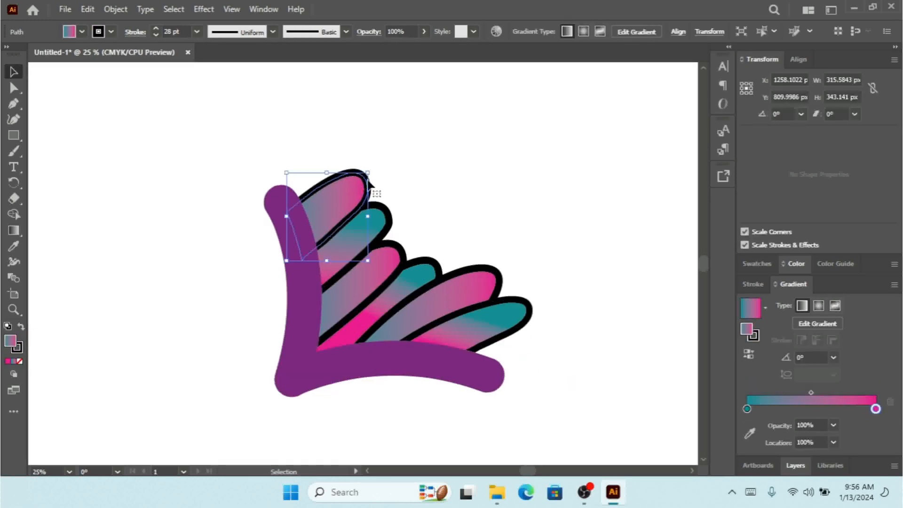
pyautogui.moveTo(372, 175); pyautogui.dragTo(349, 187)
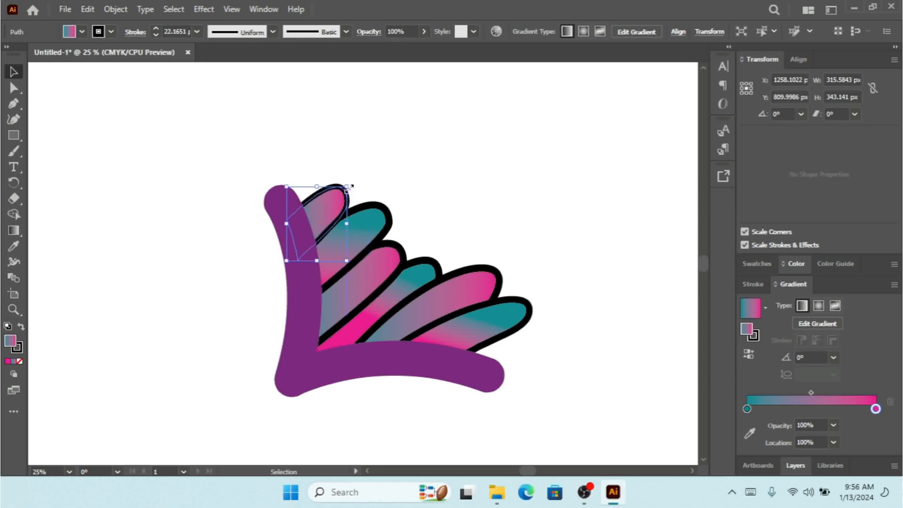
pyautogui.click(552, 259)
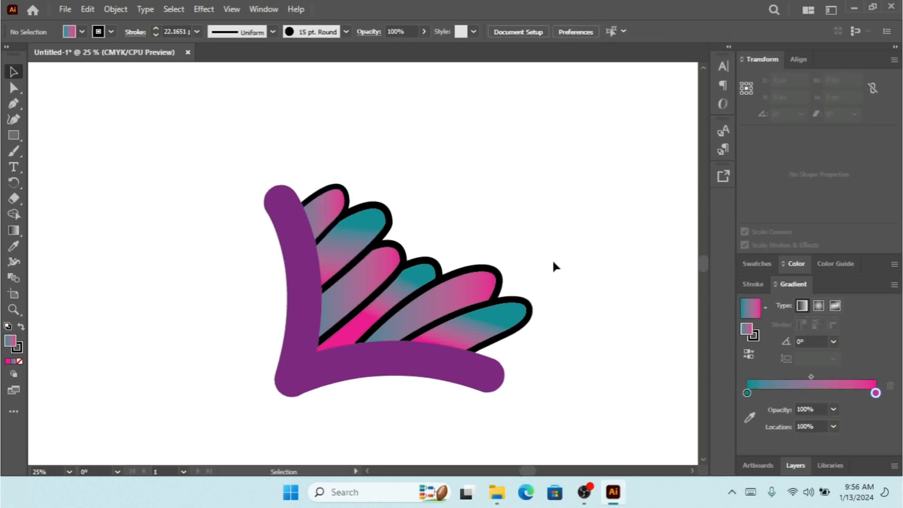
# - Stretch the lowest feather taller, rotate it clockwise to about 5.6°, fit its base behind the stem, and deselect it
pyautogui.click(510, 333)
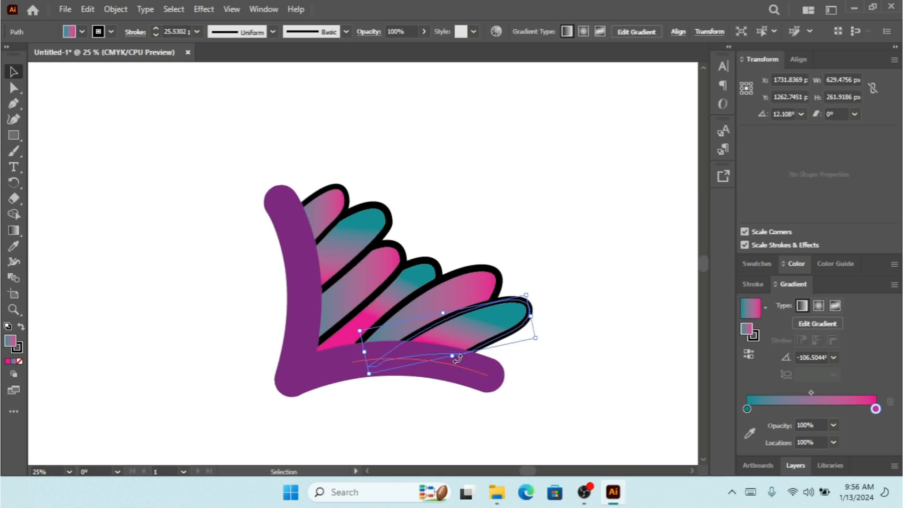
pyautogui.moveTo(456, 361); pyautogui.dragTo(459, 374)
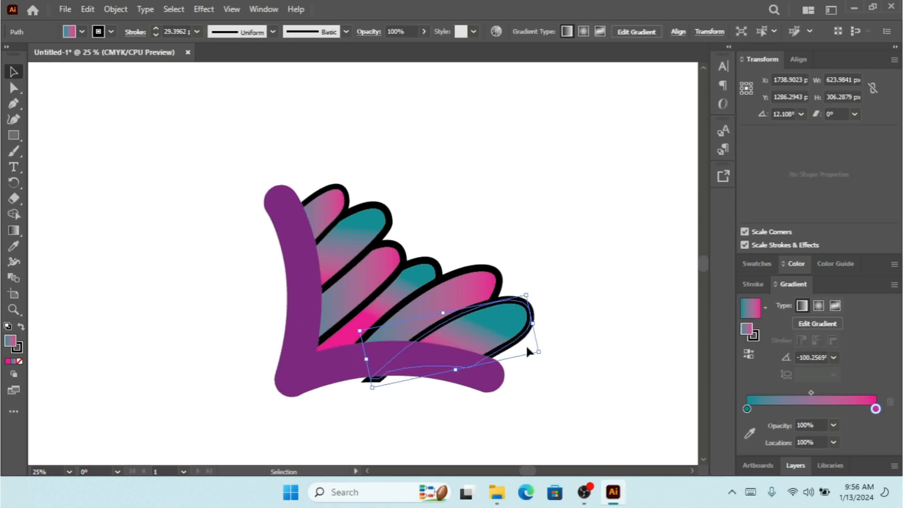
pyautogui.moveTo(547, 358); pyautogui.dragTo(545, 371)
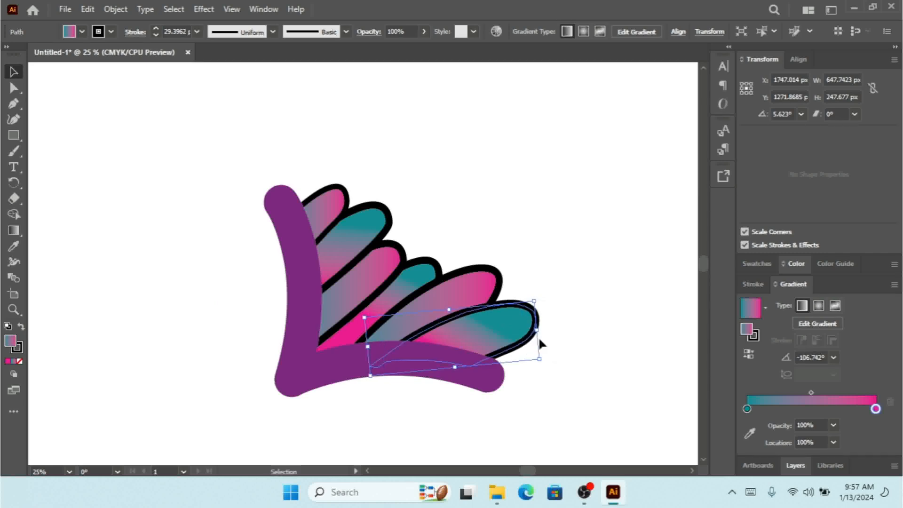
pyautogui.click(587, 388)
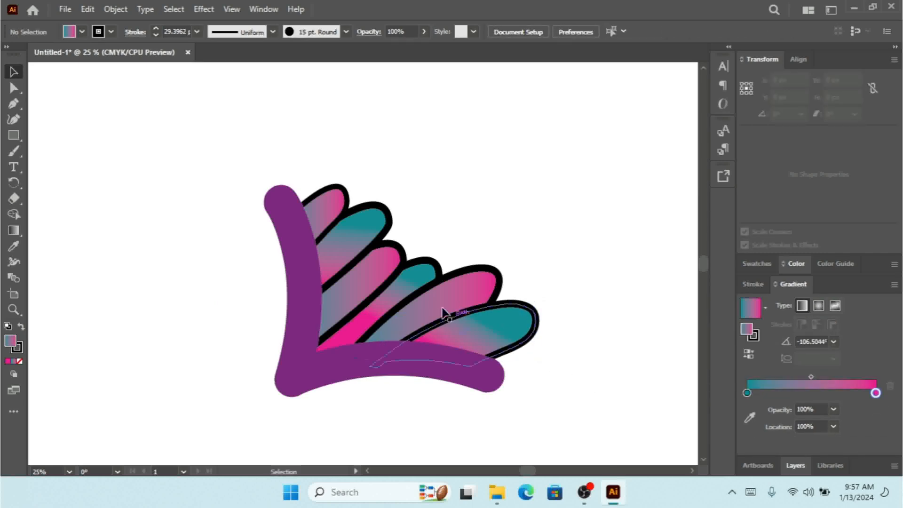
# - Nudge the third, fourth and fifth feathers slightly to even out their spacing along the wing, and deselect
pyautogui.moveTo(396, 254); pyautogui.dragTo(486, 273)
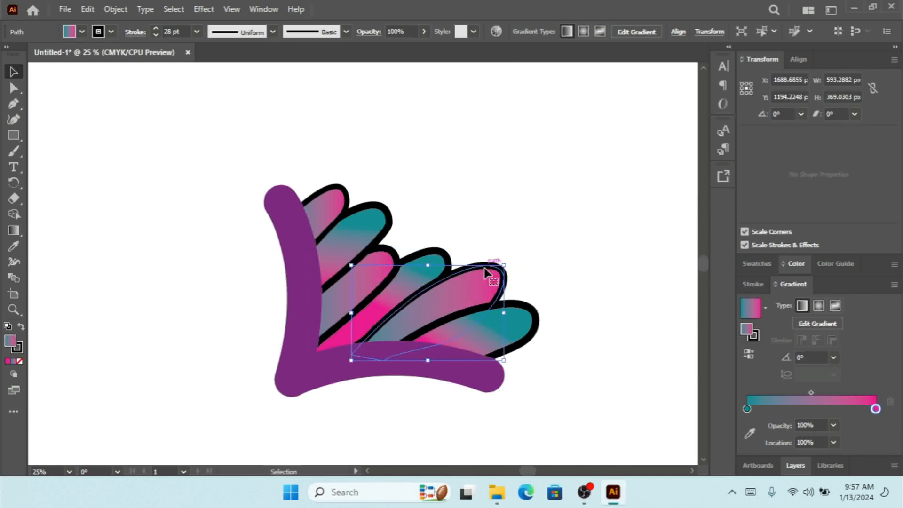
pyautogui.click(555, 253)
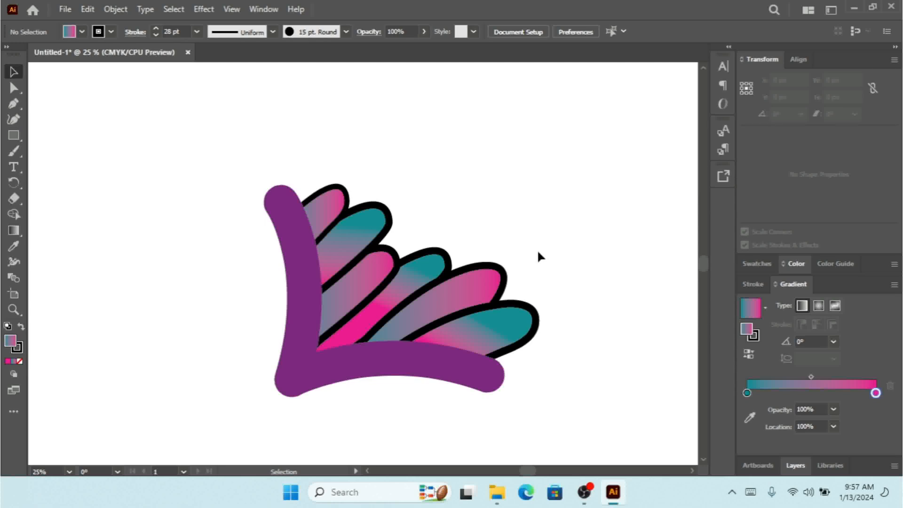
pyautogui.hotkey('ctrl', '-')
pyautogui.hotkey('ctrl', '-')
pyautogui.hotkey('ctrl', '-')
pyautogui.hotkey('ctrl', '+')
pyautogui.hotkey('ctrl', '+')
pyautogui.hotkey('ctrl', '-')
pyautogui.hotkey('ctrl', '+')
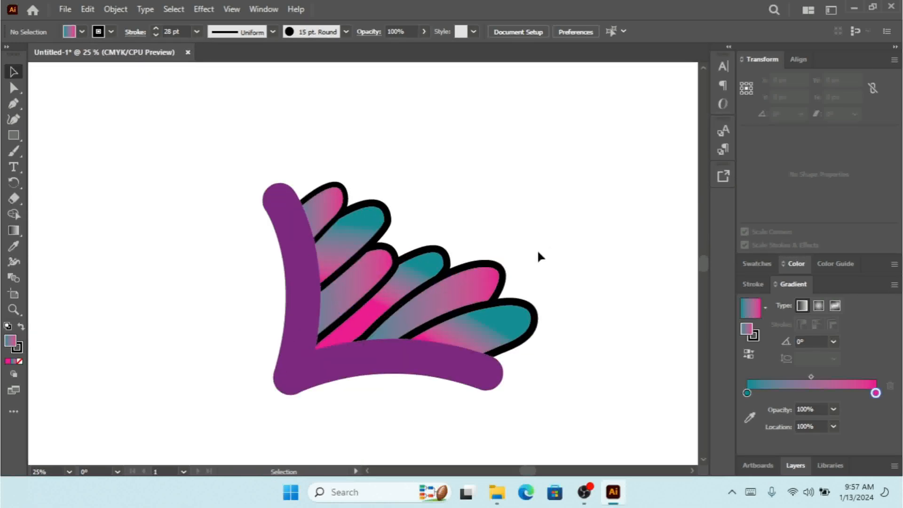
# - Group the stem and all the feathers, enlarge the group to about 1222 by 926 px, and deselect it
pyautogui.moveTo(566, 123); pyautogui.dragTo(160, 461)
pyautogui.rightClick(390, 229)
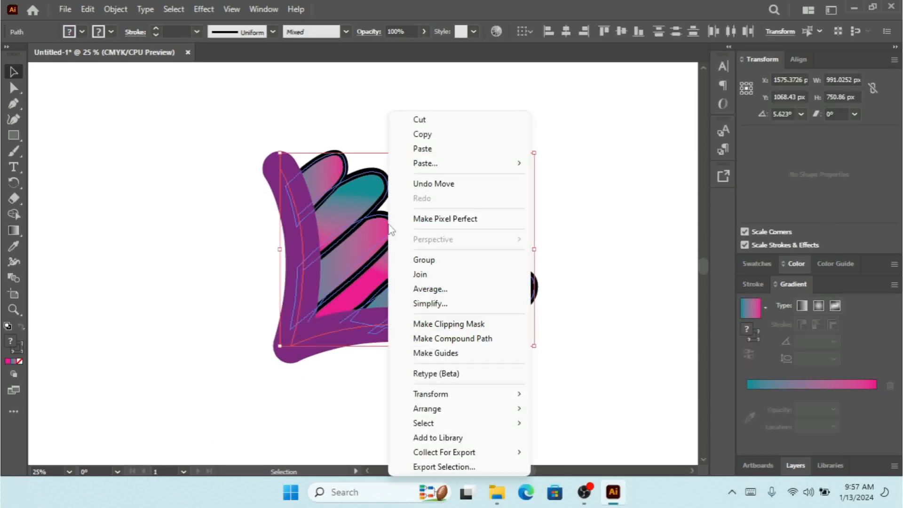
pyautogui.click(442, 260)
pyautogui.moveTo(535, 347); pyautogui.dragTo(564, 373)
pyautogui.click(586, 369)
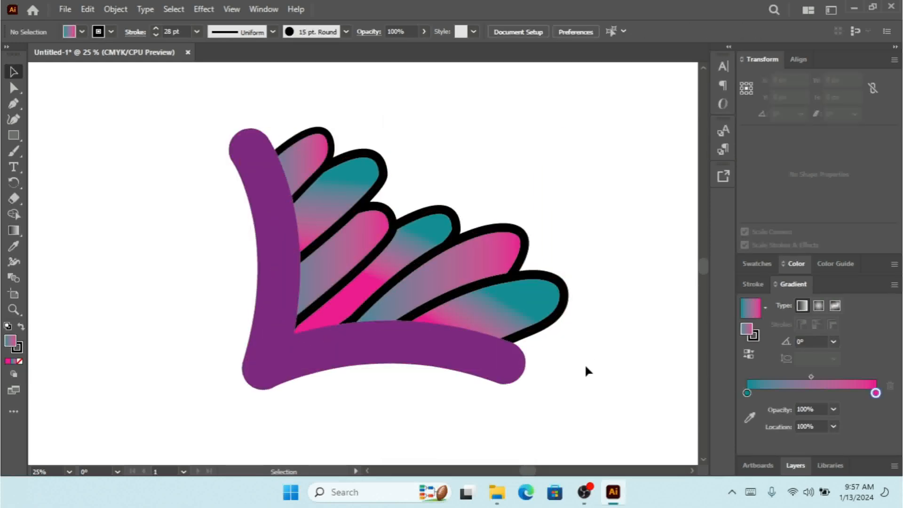
# - Center the wing group horizontally and vertically on the artboard and deselect it
pyautogui.hotkey('ctrl', '-')
pyautogui.moveTo(538, 201); pyautogui.dragTo(278, 360)
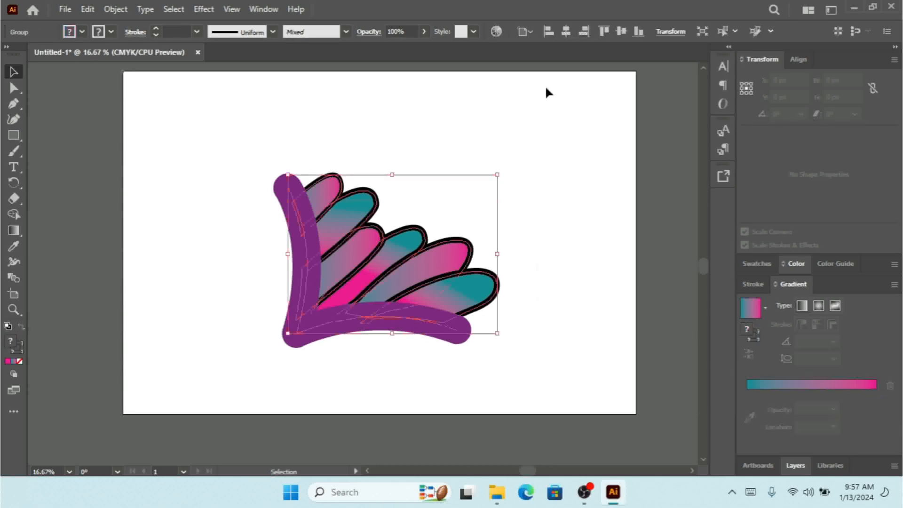
pyautogui.click(566, 31)
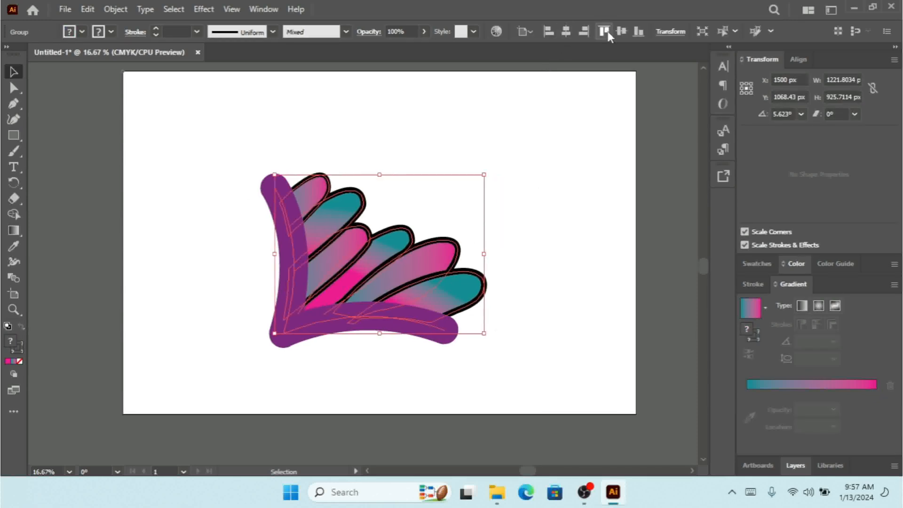
pyautogui.click(621, 31)
pyautogui.click(614, 234)
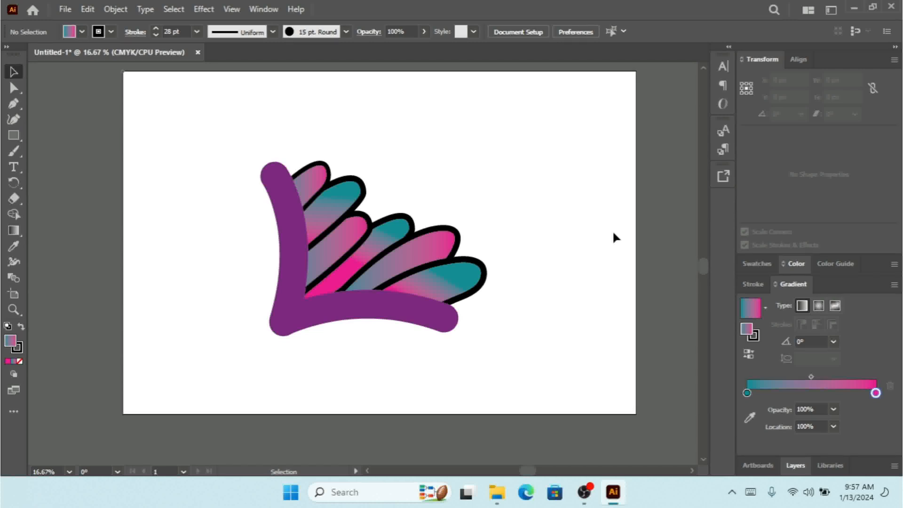